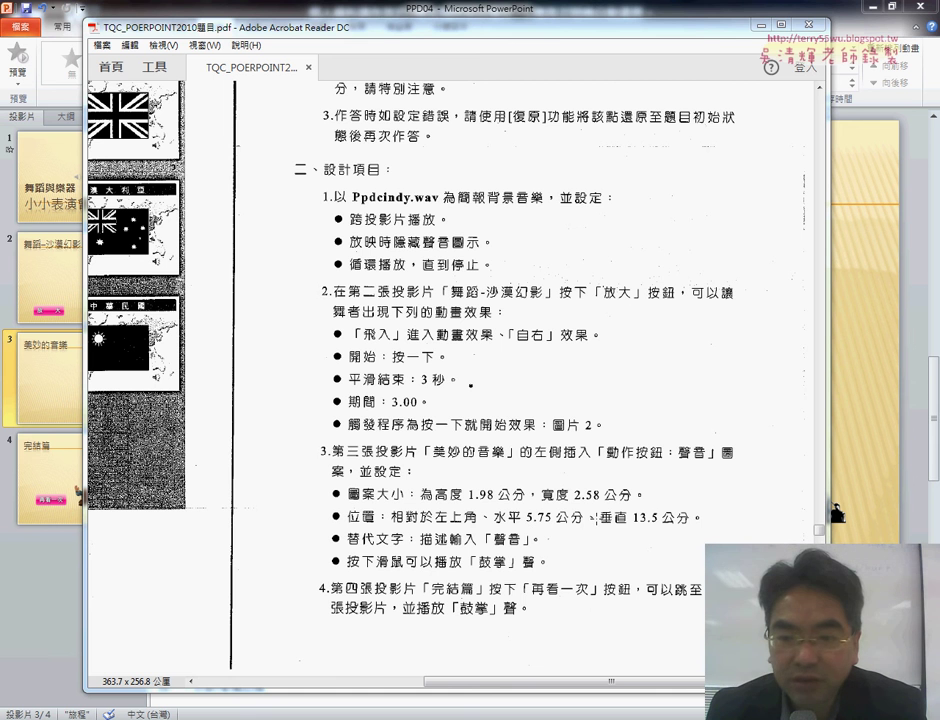
# Minimize the exam PDF and open the Shapes gallery on the Insert tab
pyautogui.moveTo(362, 537)
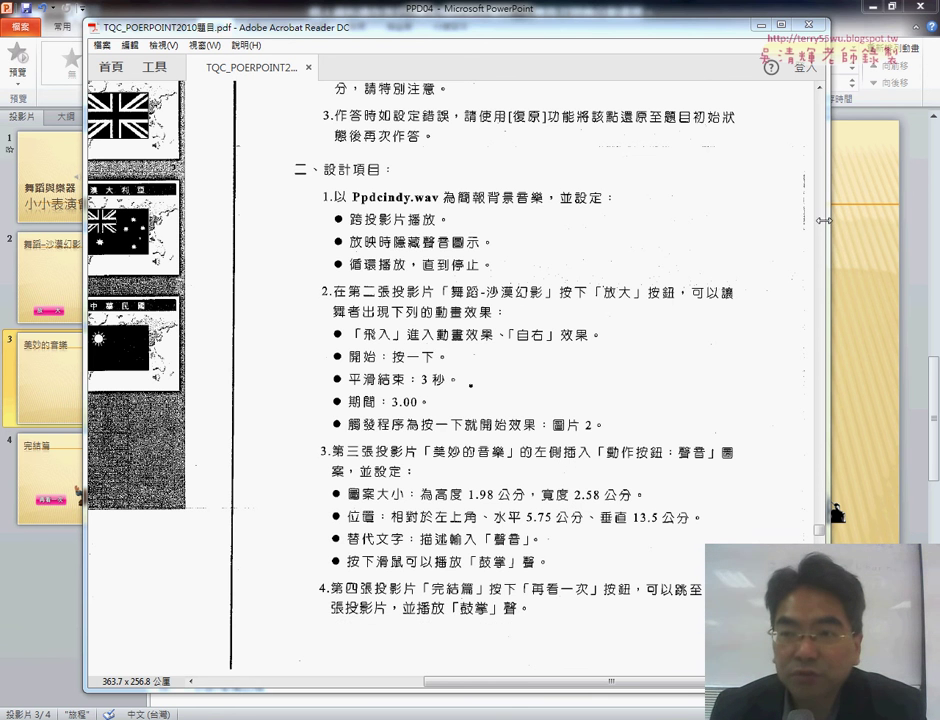
pyautogui.click(761, 24)
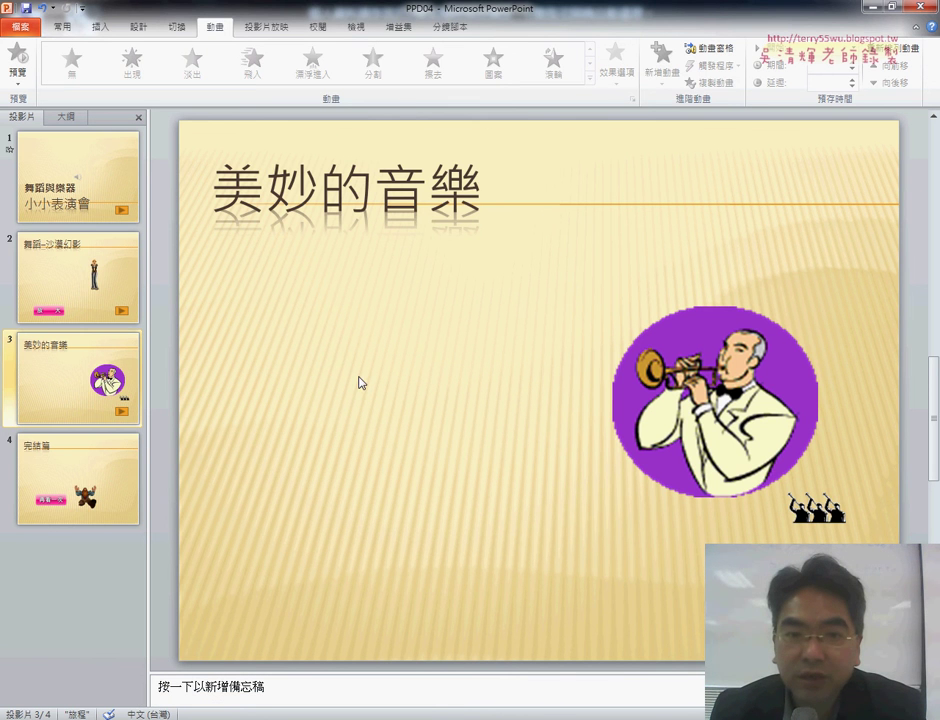
pyautogui.click(98, 30)
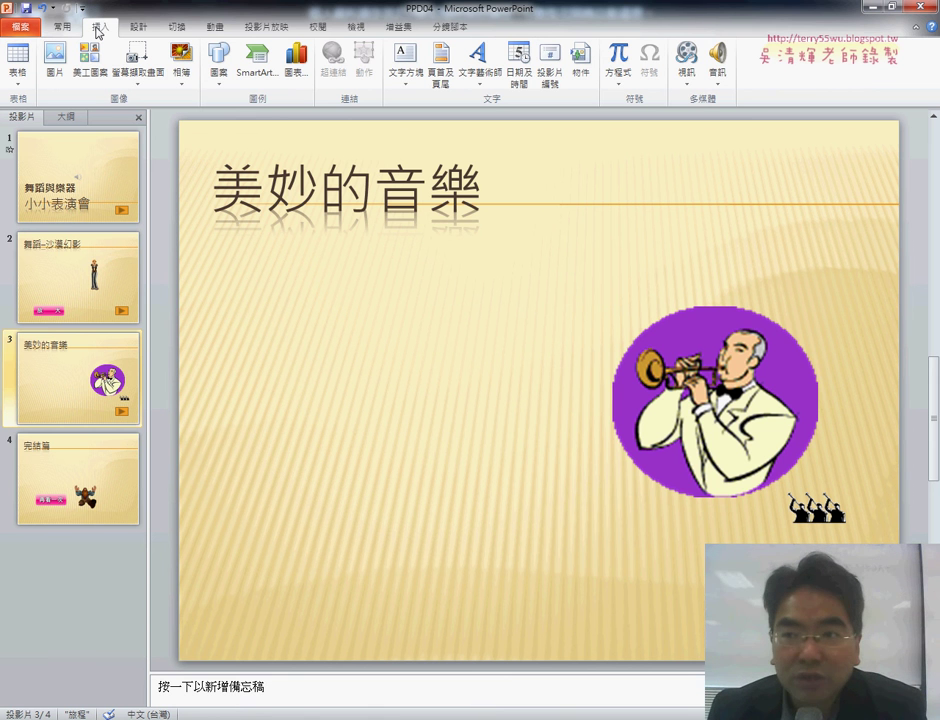
pyautogui.click(218, 82)
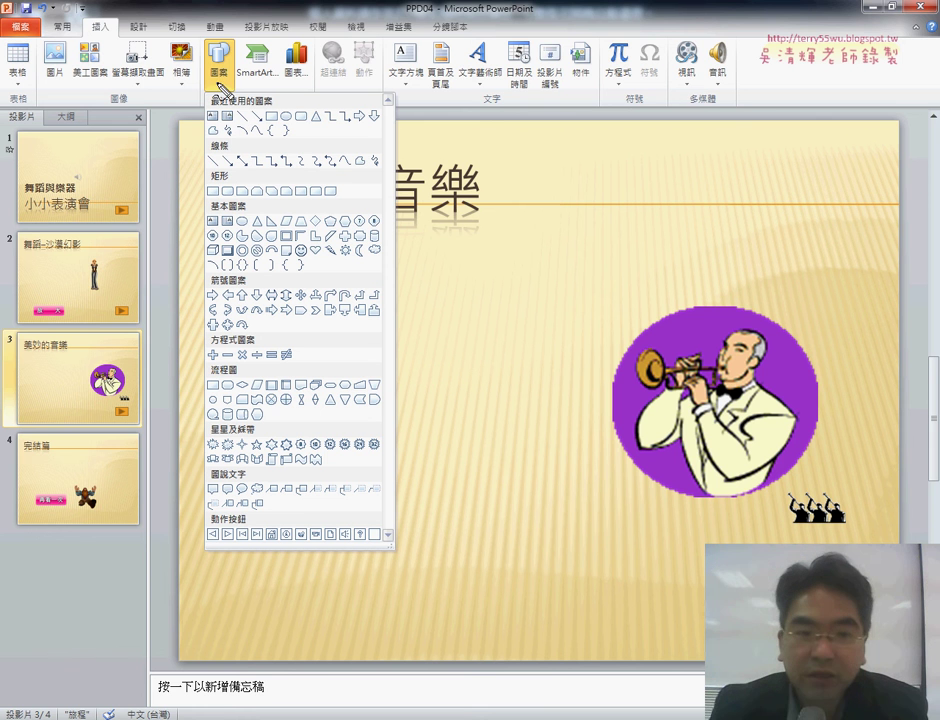
# Highlight the Action Buttons row for viewers, then choose Action Button: Sound
pyautogui.moveTo(214, 102); pyautogui.dragTo(188, 64)
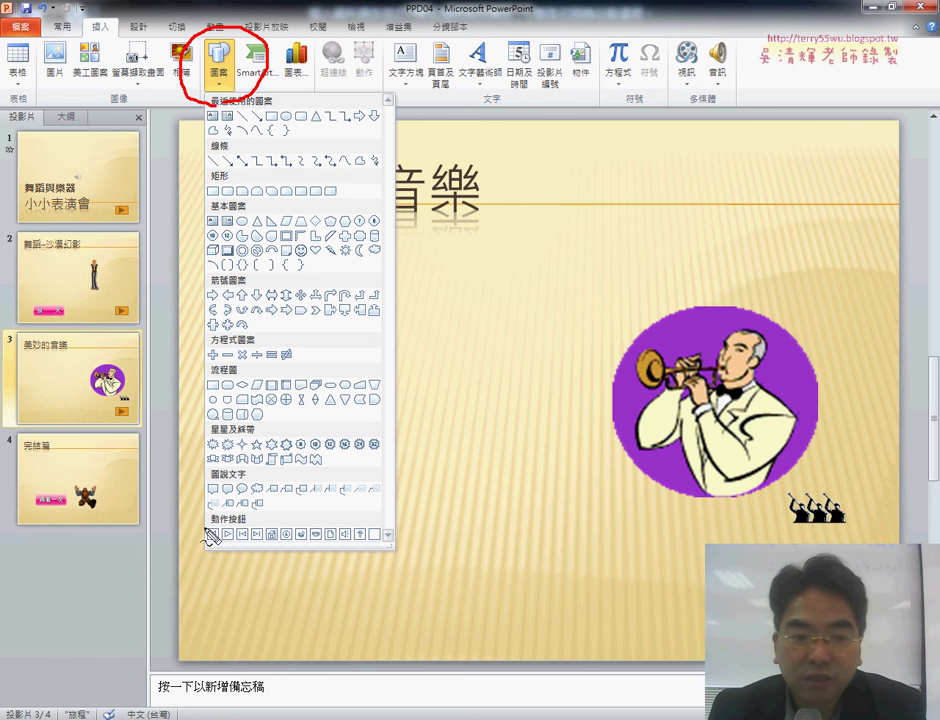
pyautogui.moveTo(196, 548)
pyautogui.mouseDown()
pyautogui.moveTo(205, 530)
pyautogui.moveTo(248, 527)
pyautogui.mouseUp()
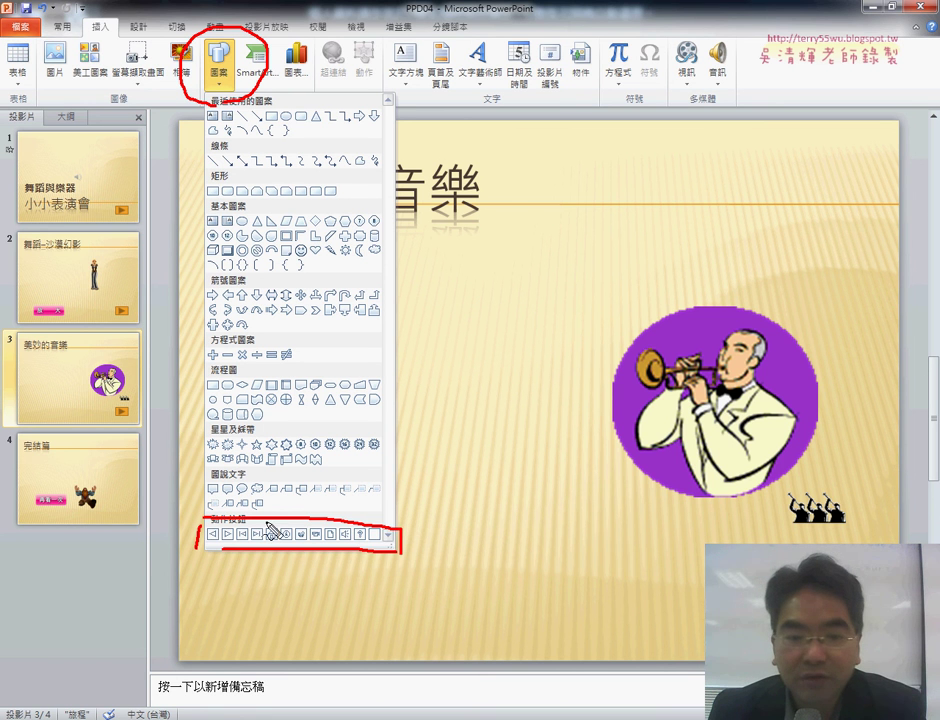
pyautogui.moveTo(350, 530); pyautogui.dragTo(357, 550)
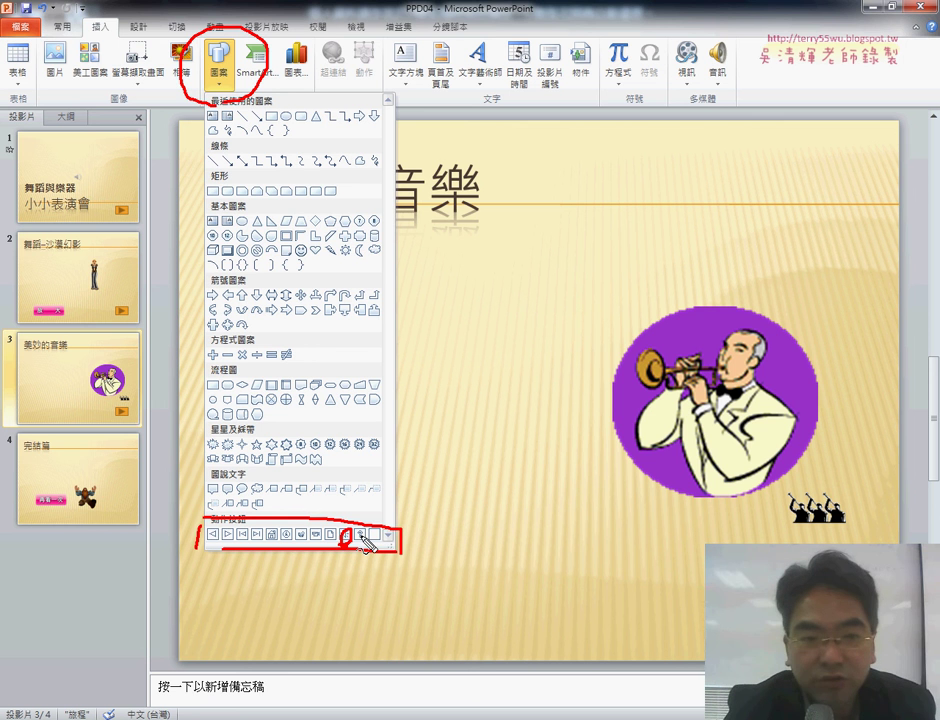
pyautogui.press('Escape')
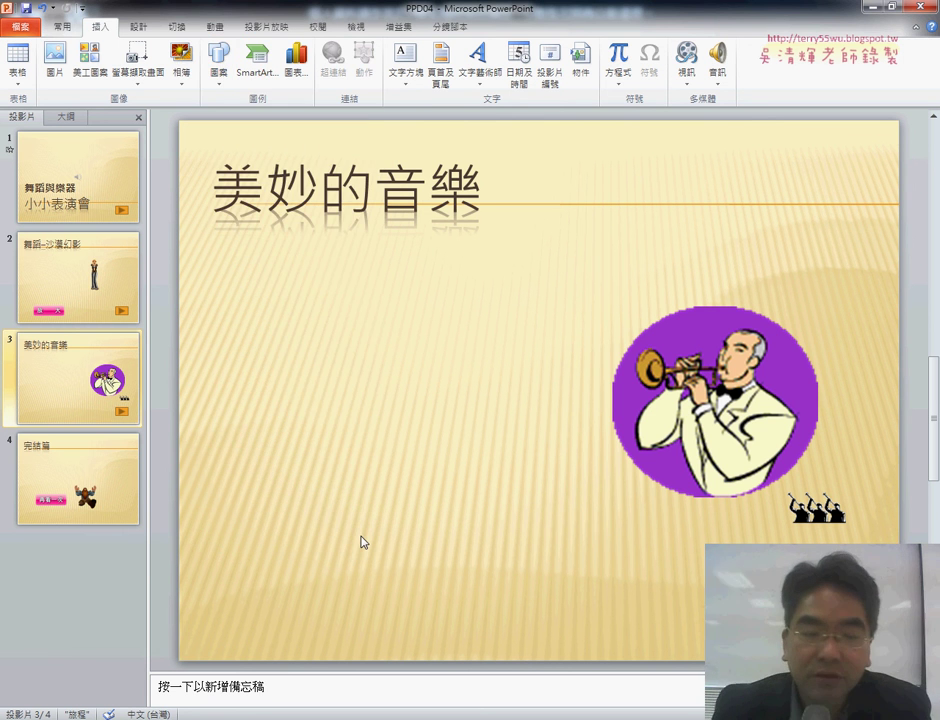
pyautogui.click(218, 64)
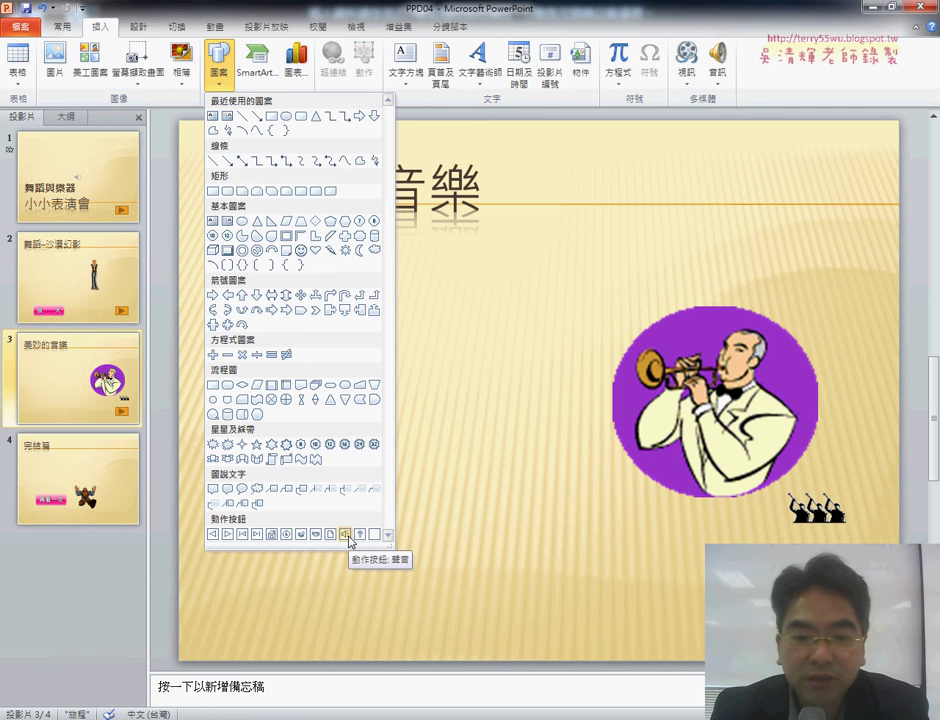
pyautogui.click(345, 535)
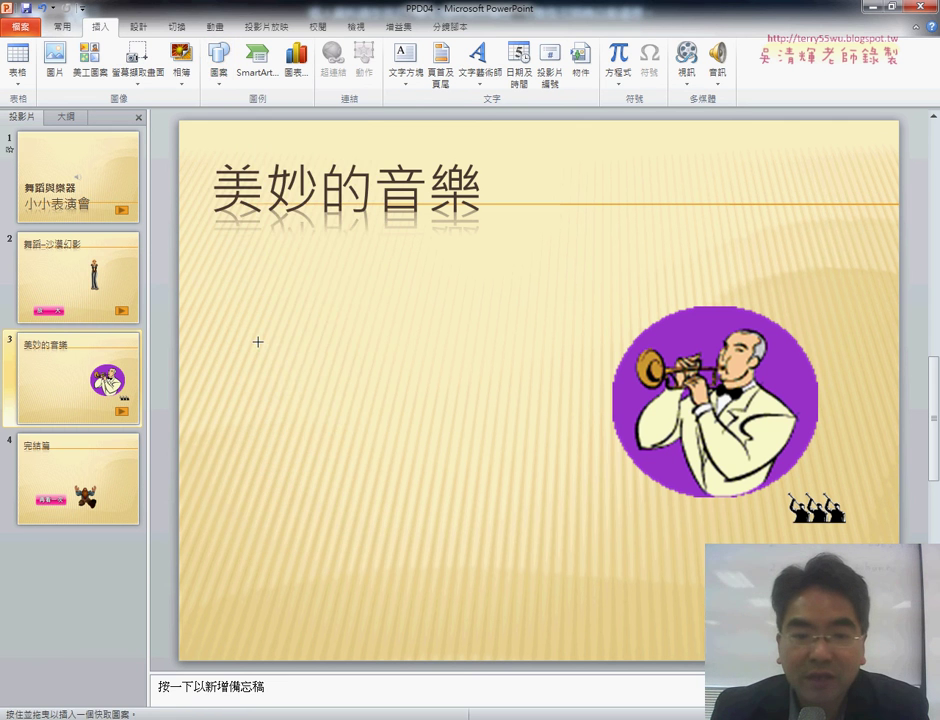
# Draw the Sound action button on slide 3's left side, set to play 鼓掌 on click
pyautogui.moveTo(258, 342); pyautogui.dragTo(319, 430)
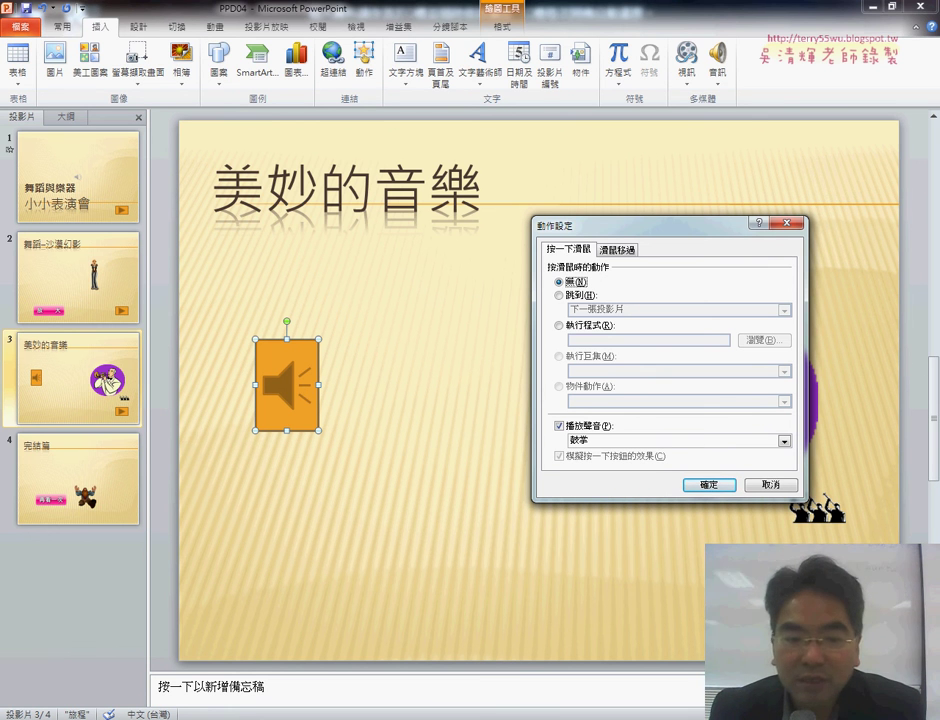
pyautogui.click(205, 630)
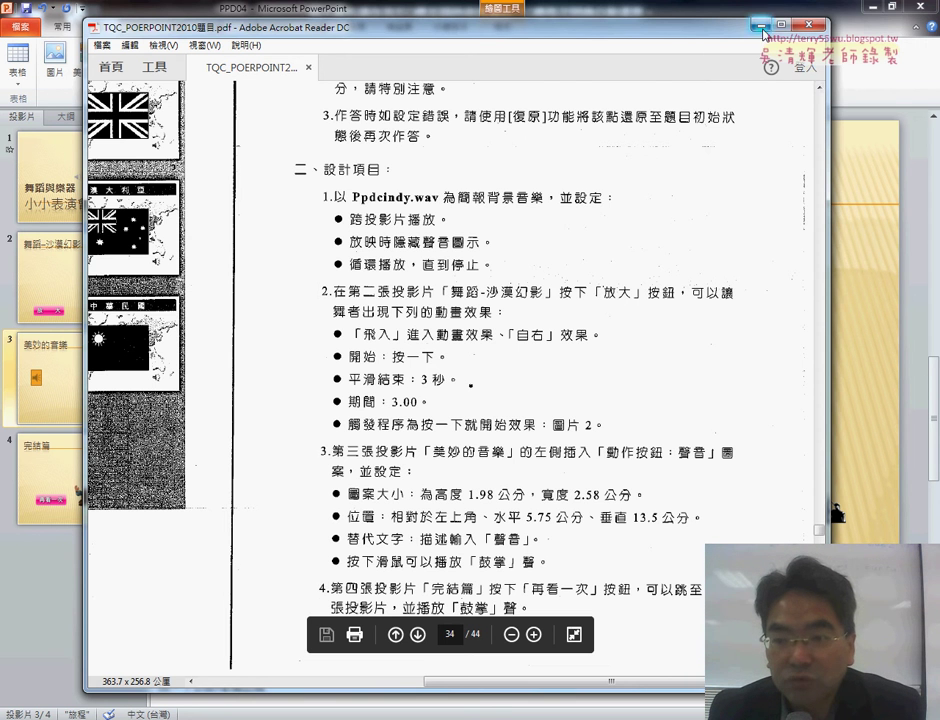
pyautogui.click(560, 12)
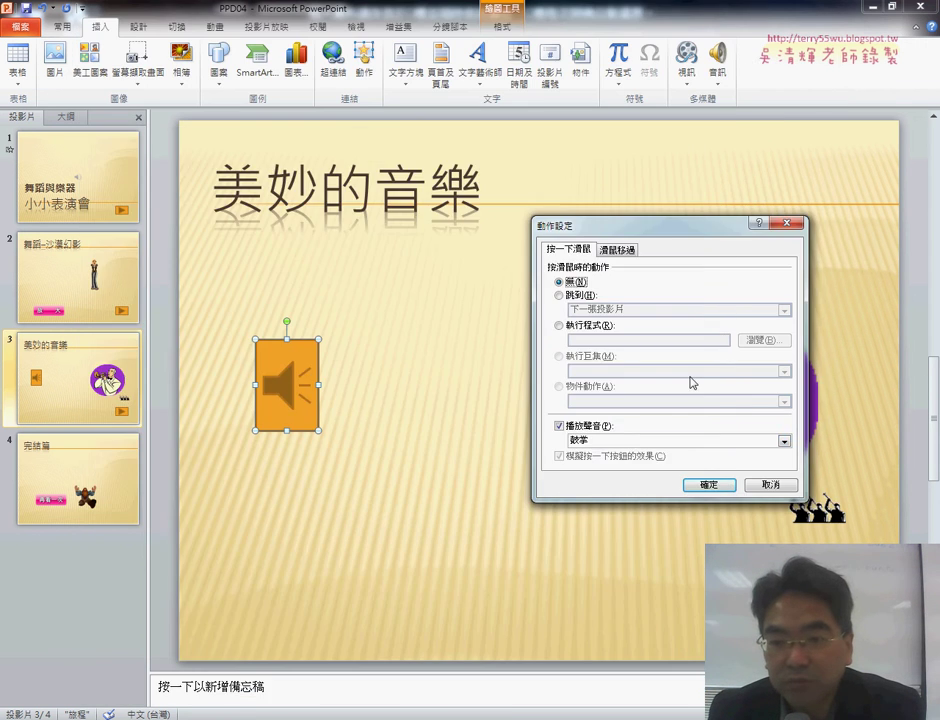
pyautogui.click(613, 441)
pyautogui.click(614, 445)
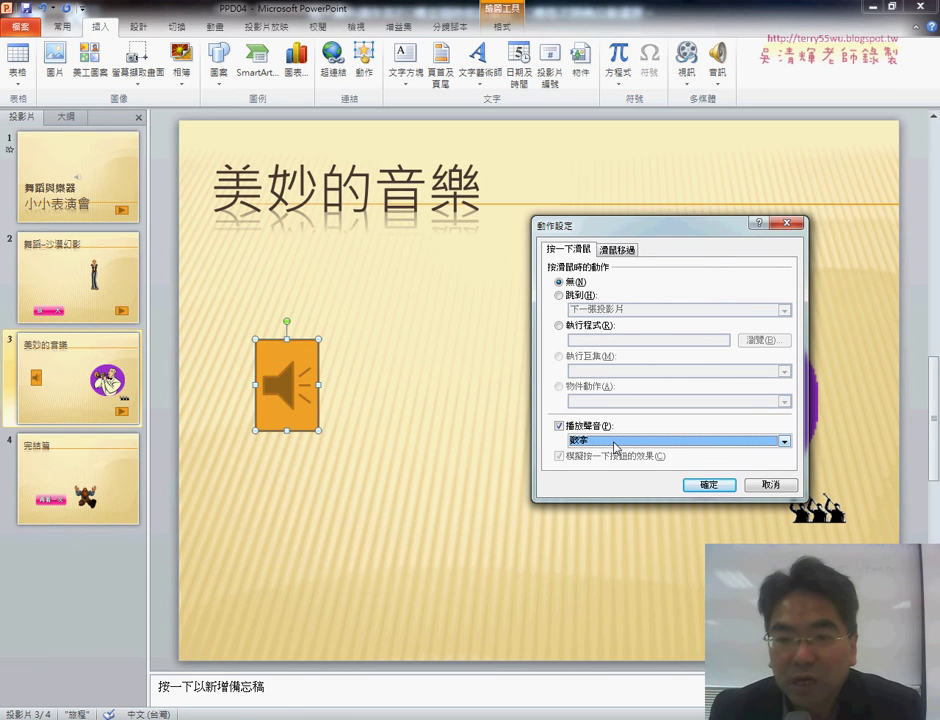
pyautogui.click(708, 486)
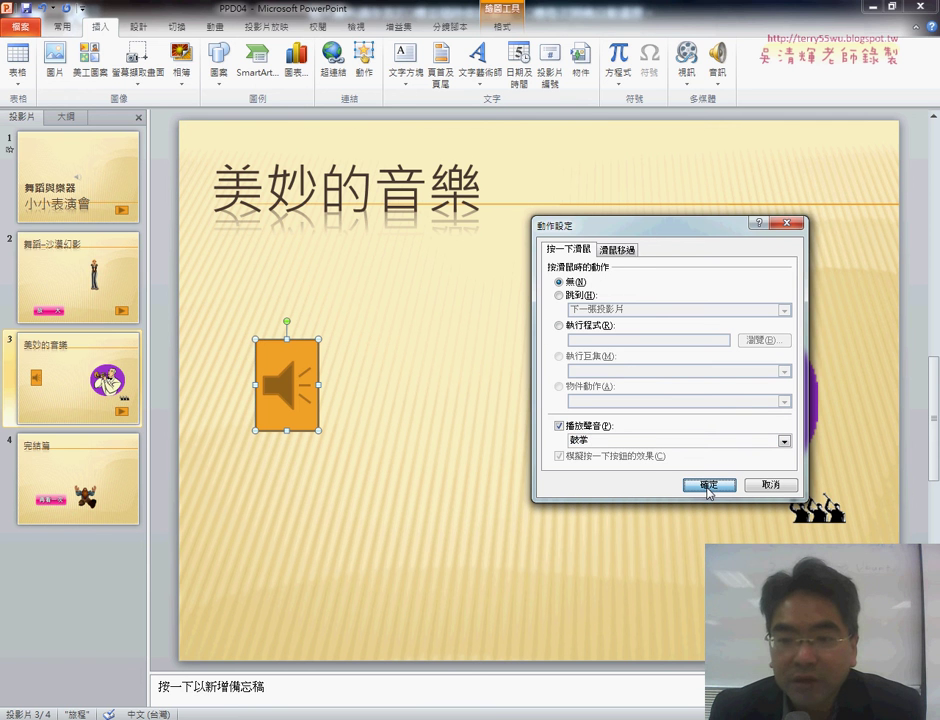
pyautogui.click(708, 486)
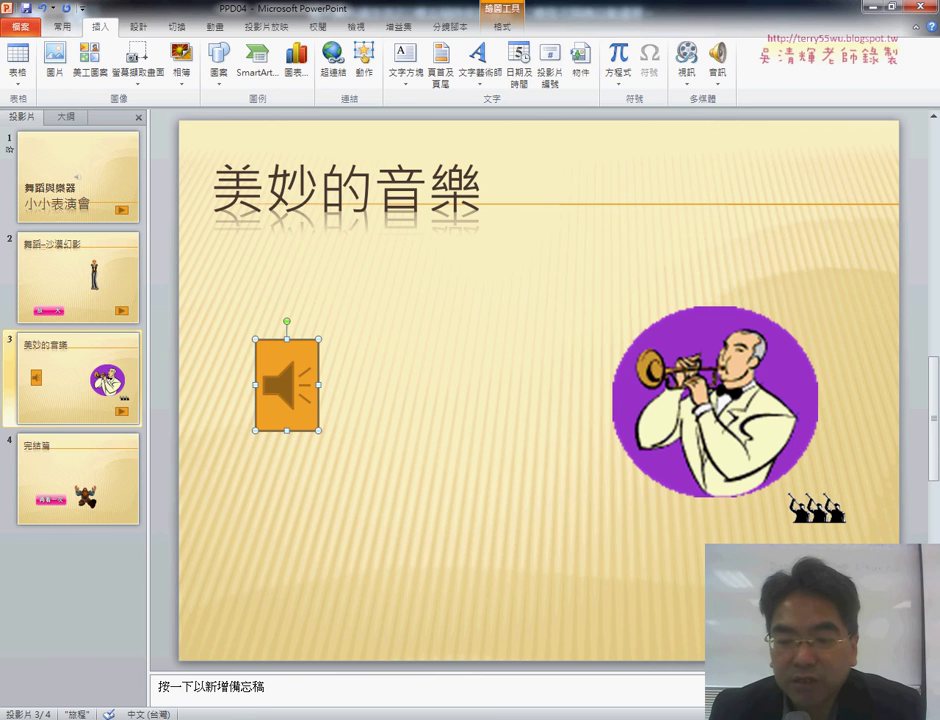
# Run the show from slide 3 to test the button, then switch back to the exam PDF
pyautogui.hotkey('shift', 'F5')
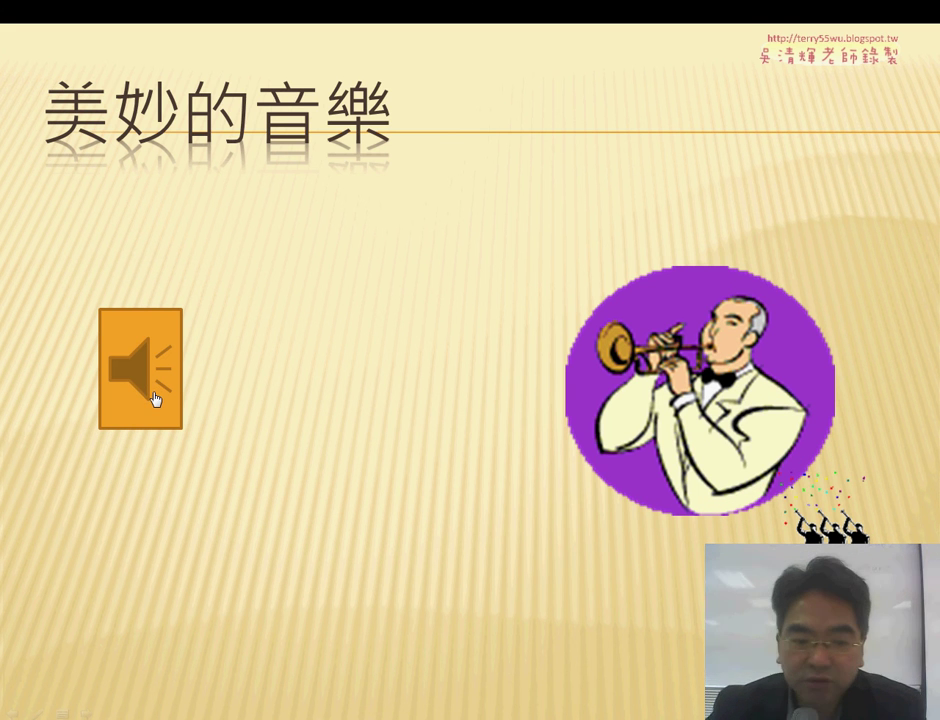
pyautogui.press('Escape')
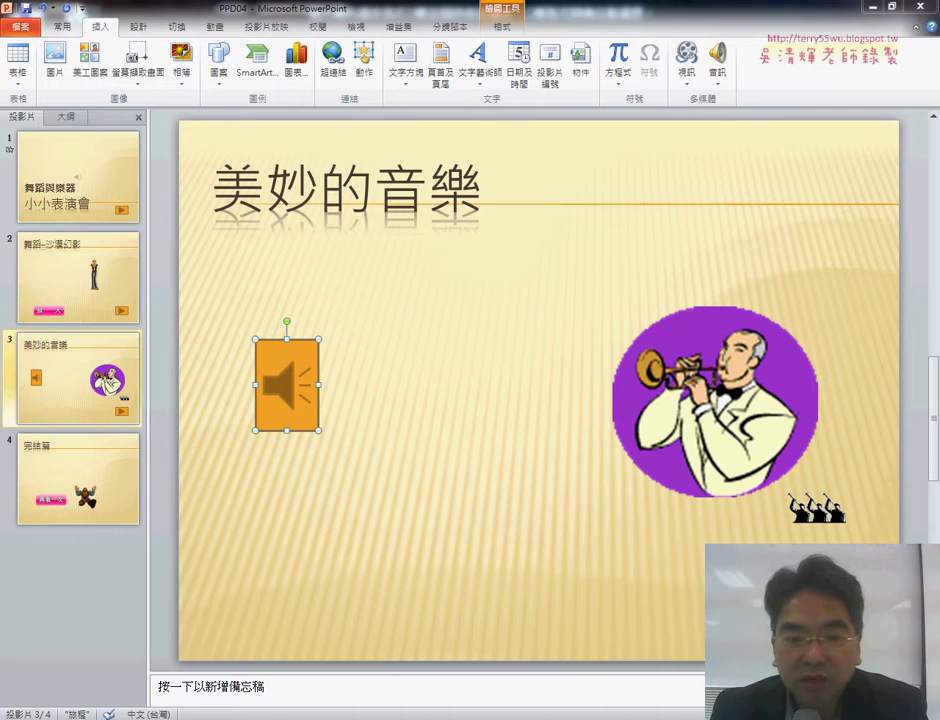
pyautogui.hotkey('alt', 'Tab')
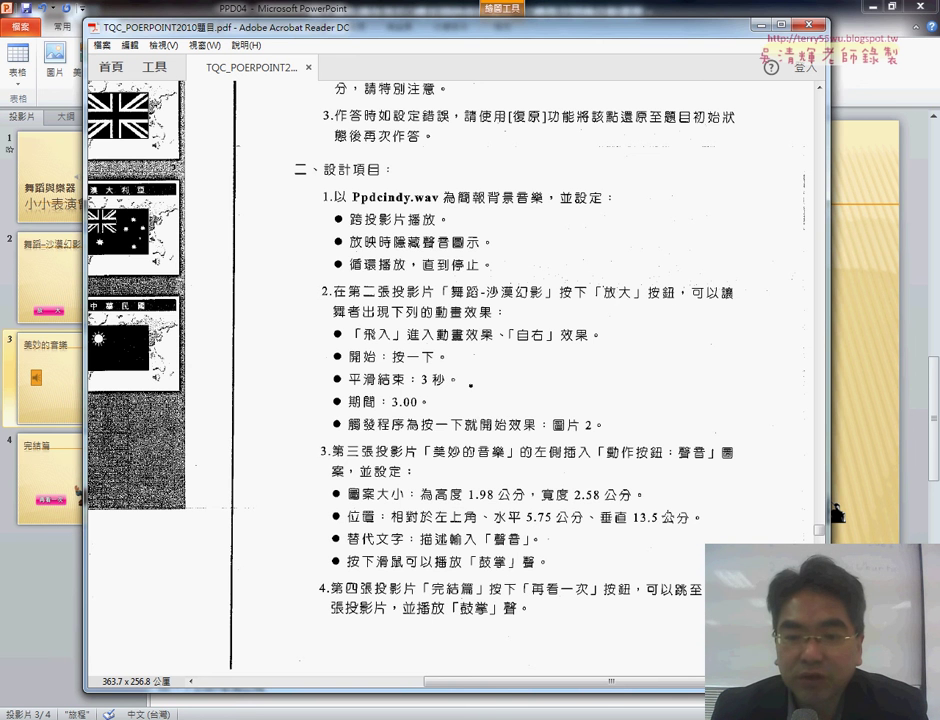
# Resize the sound button to 1.98 cm high and 2.58 cm wide in Format Picture
pyautogui.click(762, 26)
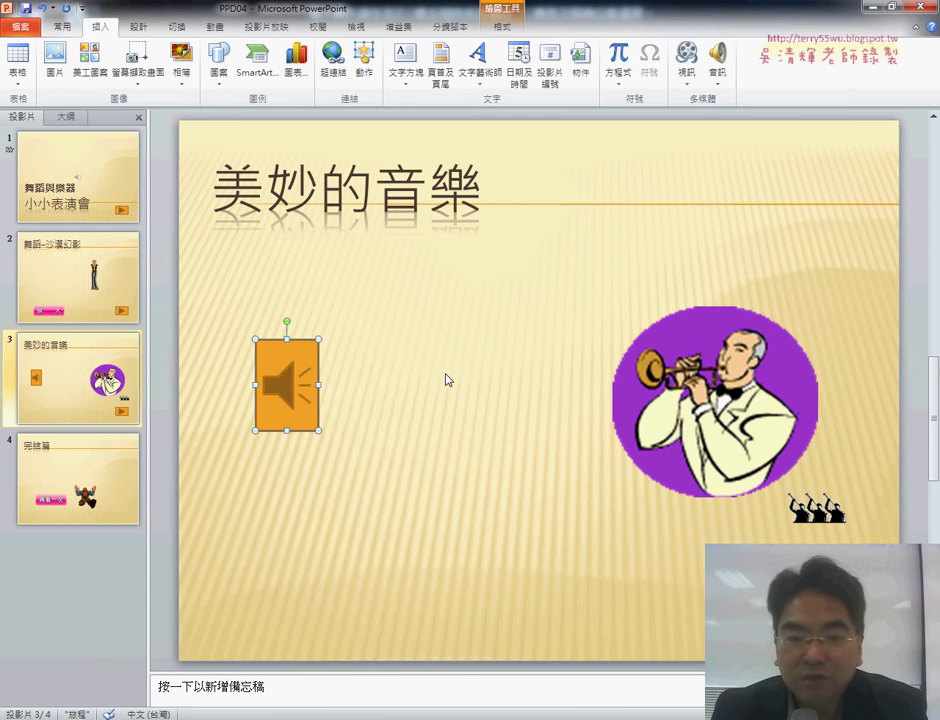
pyautogui.rightClick(288, 379)
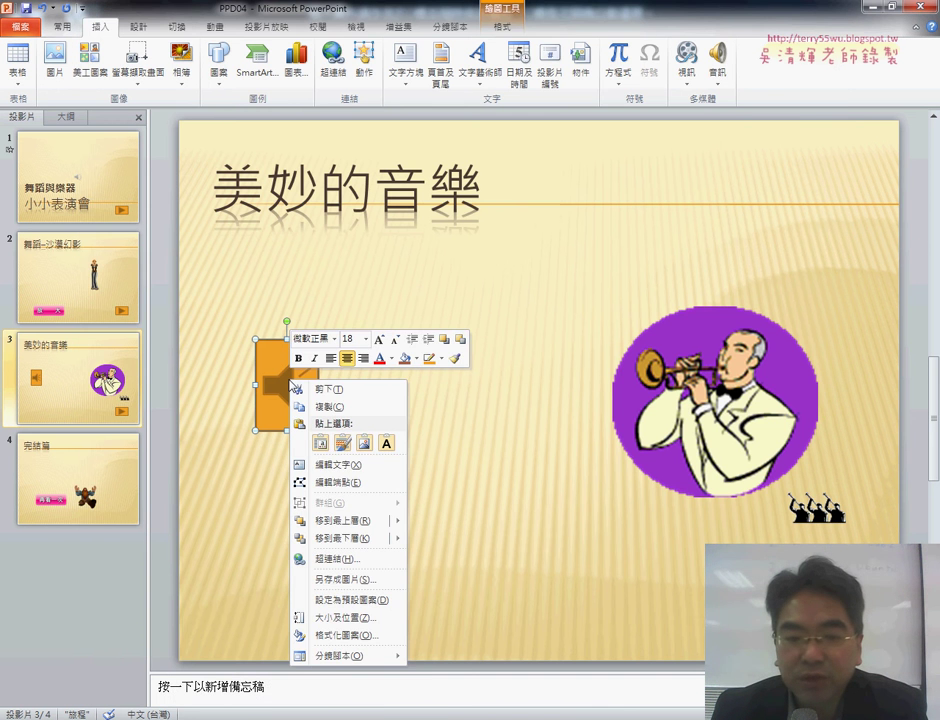
pyautogui.click(340, 617)
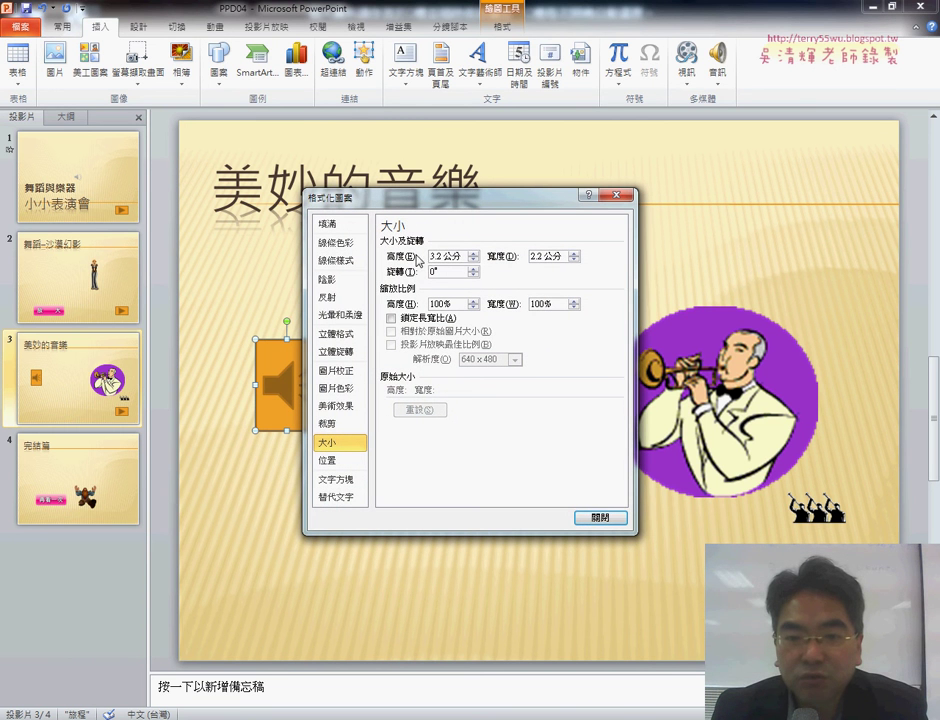
pyautogui.moveTo(445, 257); pyautogui.dragTo(413, 260)
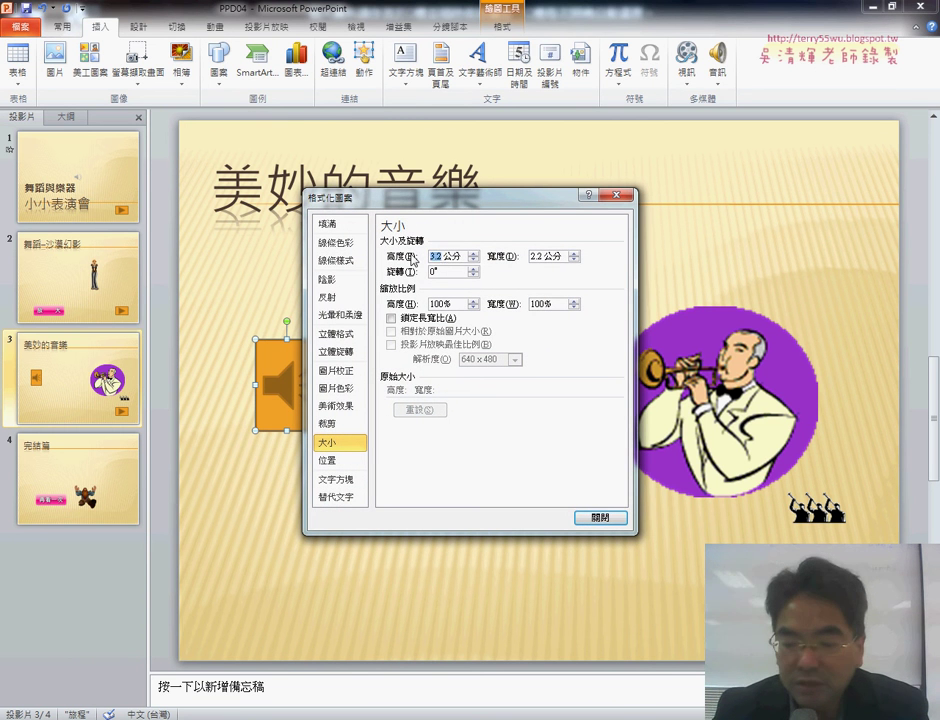
pyautogui.write('1.98')
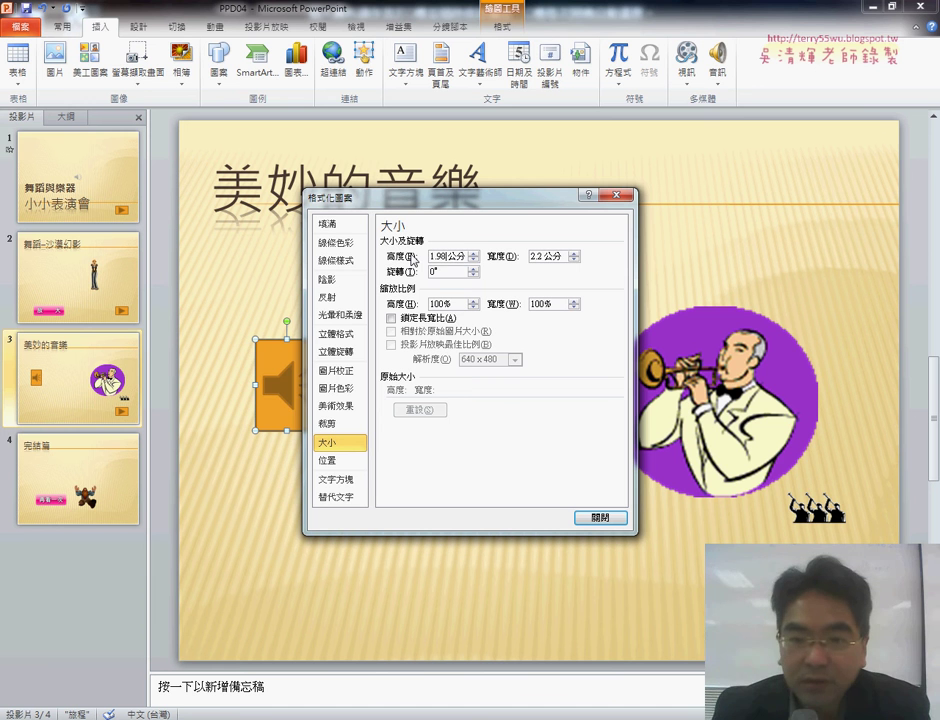
pyautogui.press('Tab')
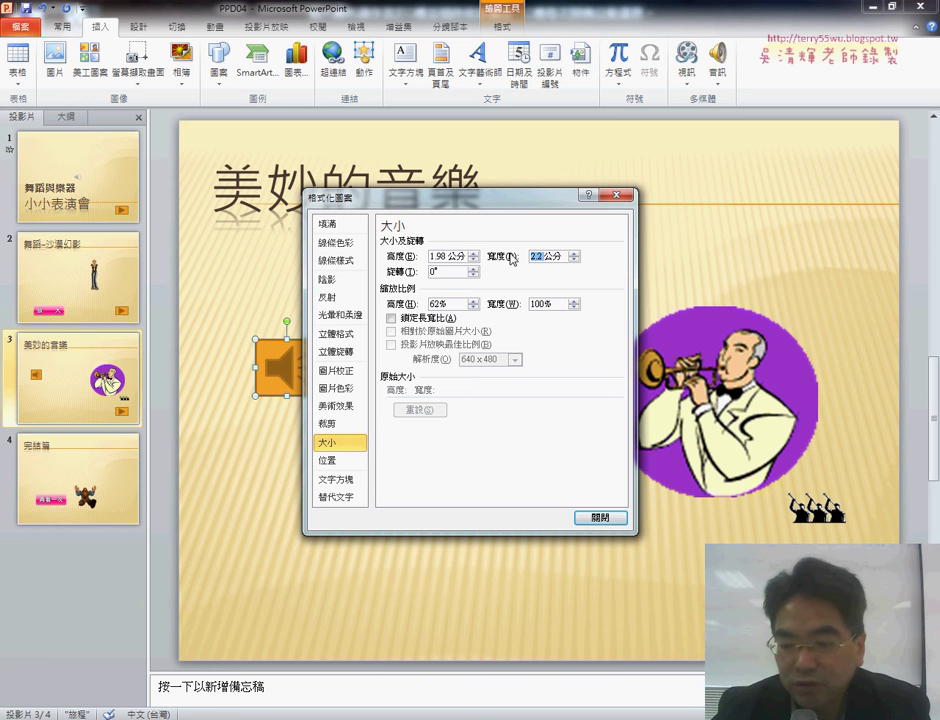
pyautogui.write('2.58')
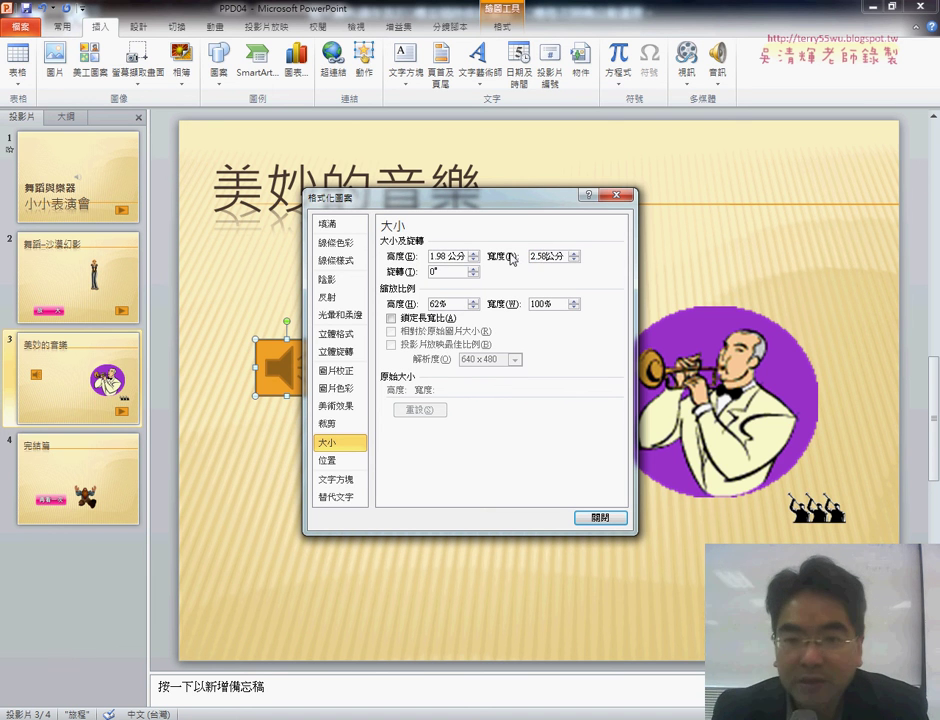
pyautogui.click(451, 256)
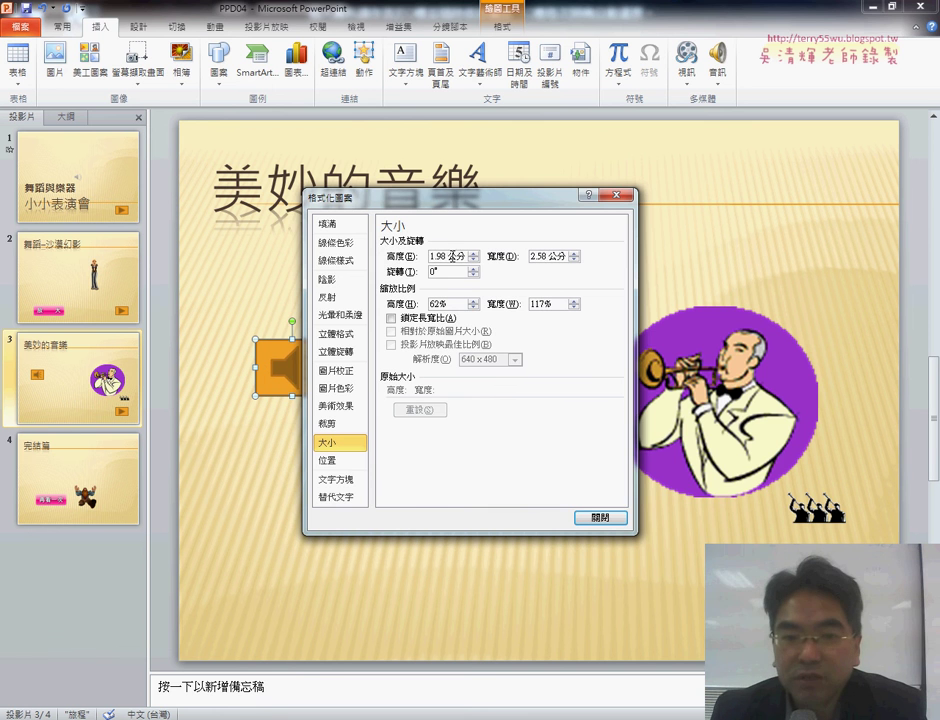
pyautogui.moveTo(457, 198); pyautogui.dragTo(570, 206)
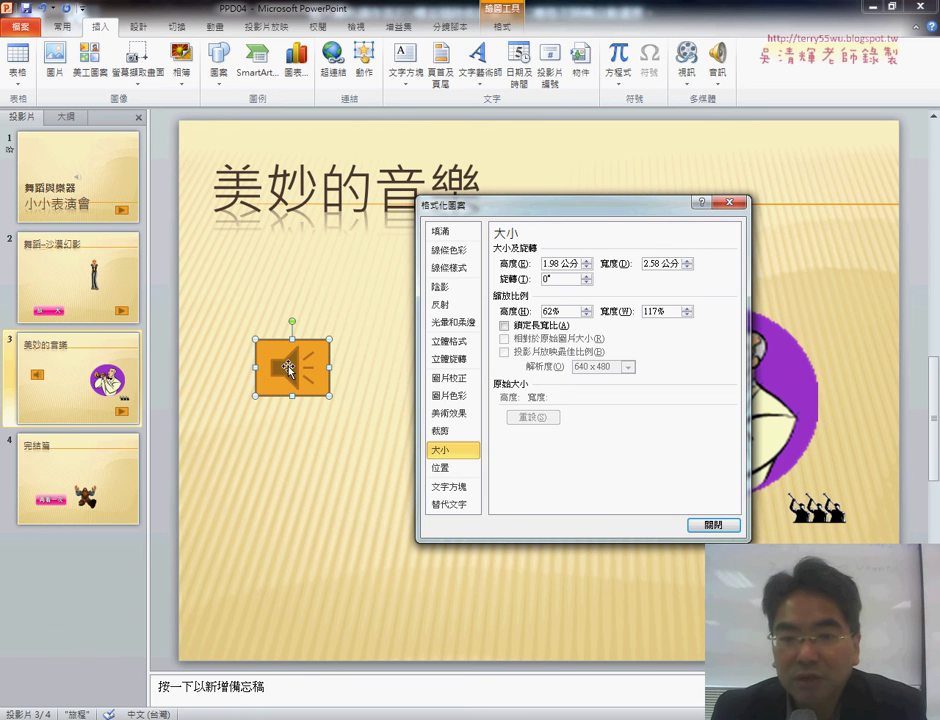
pyautogui.click(455, 478)
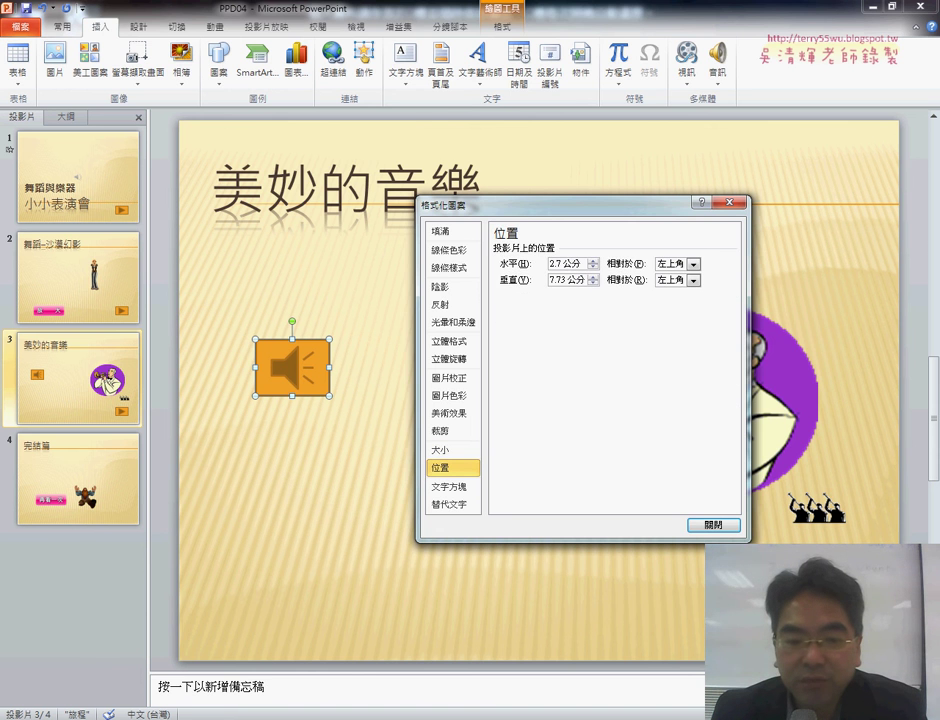
# Position the sound button at 5.75 cm horizontal and 13.5 cm vertical from the top-left corner
pyautogui.hotkey('alt', 'Tab')
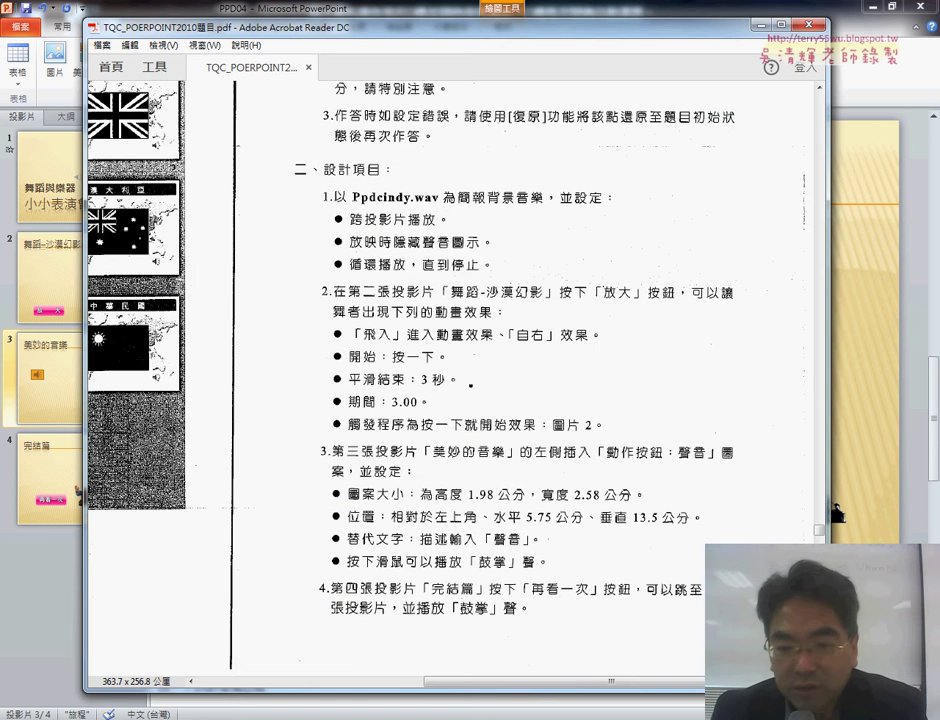
pyautogui.moveTo(556, 563)
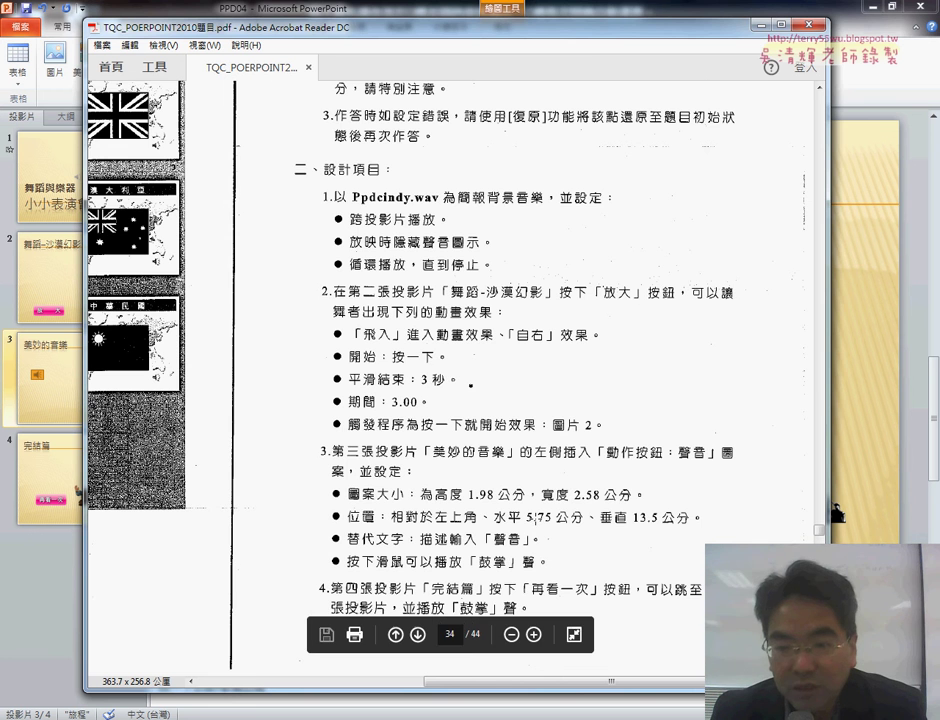
pyautogui.click(558, 12)
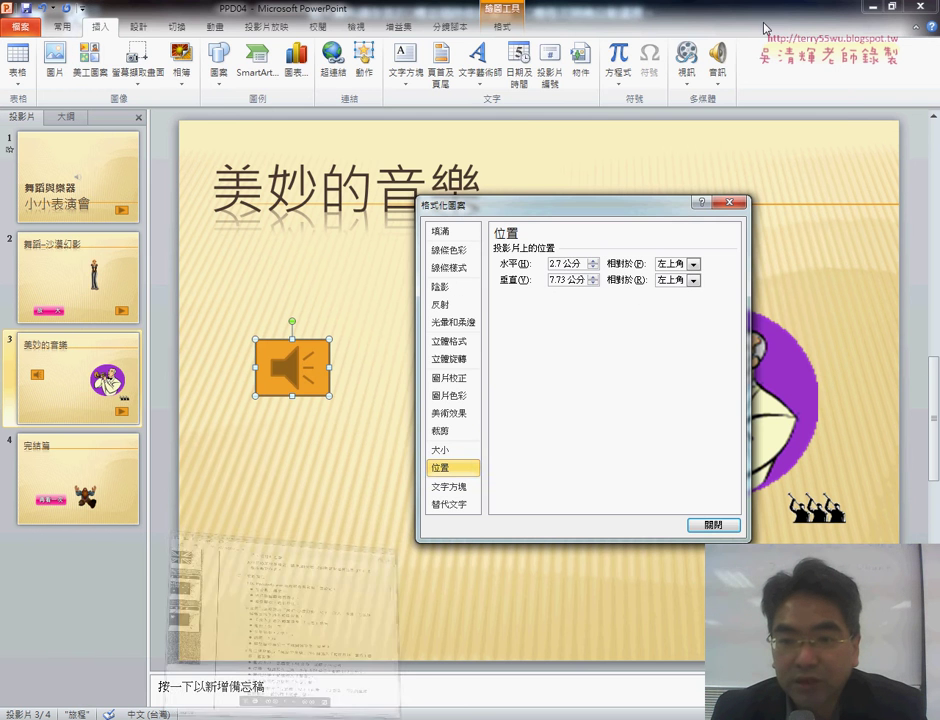
pyautogui.moveTo(562, 264); pyautogui.dragTo(528, 267)
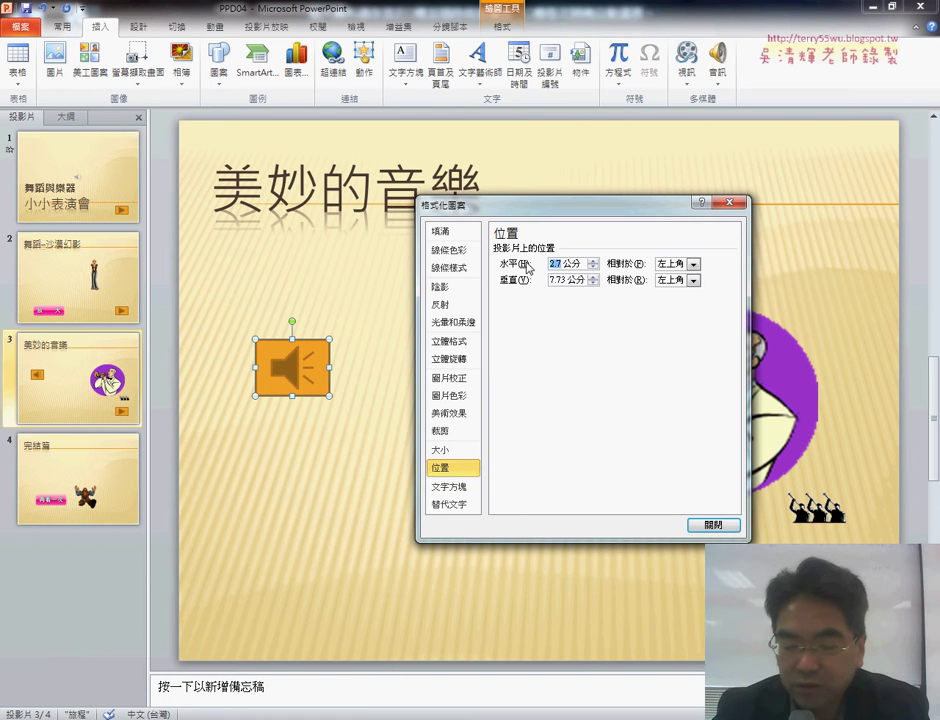
pyautogui.write('5.75')
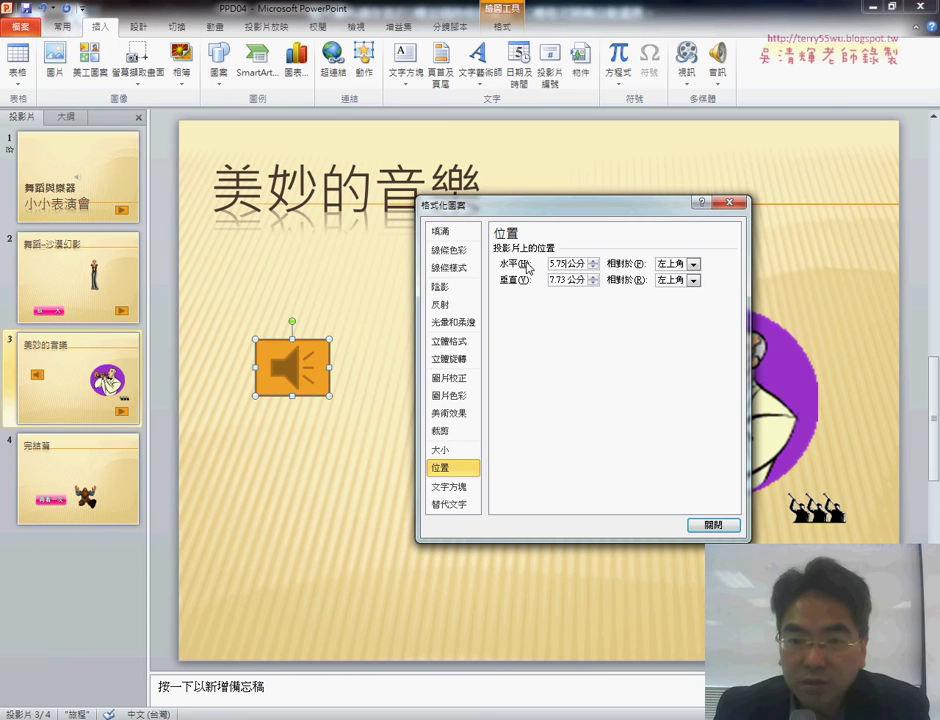
pyautogui.moveTo(578, 280); pyautogui.dragTo(550, 281)
pyautogui.write('1')
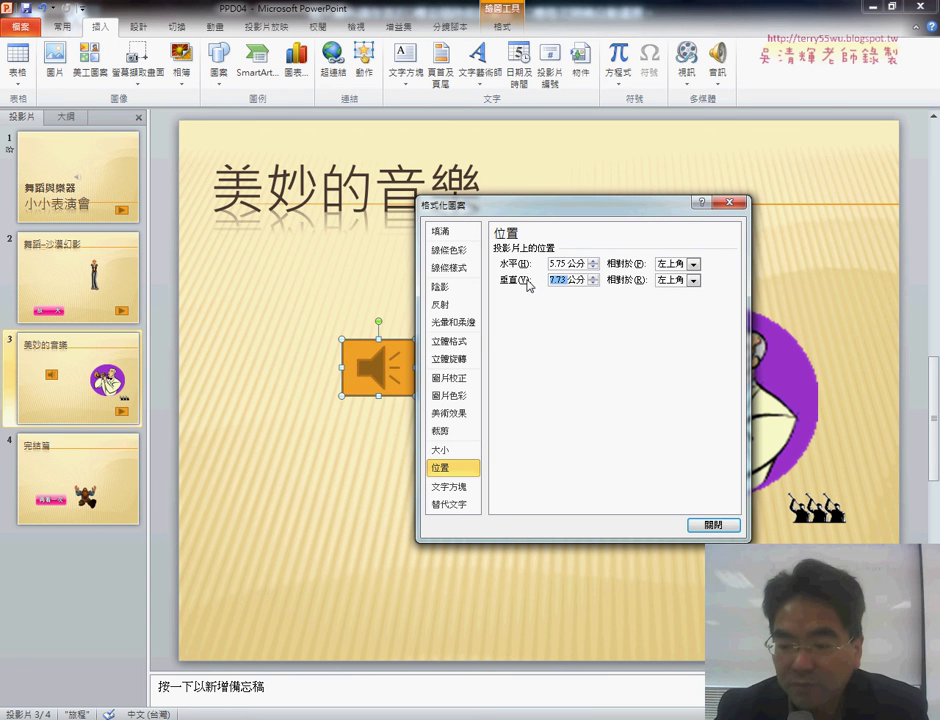
pyautogui.write('3.5')
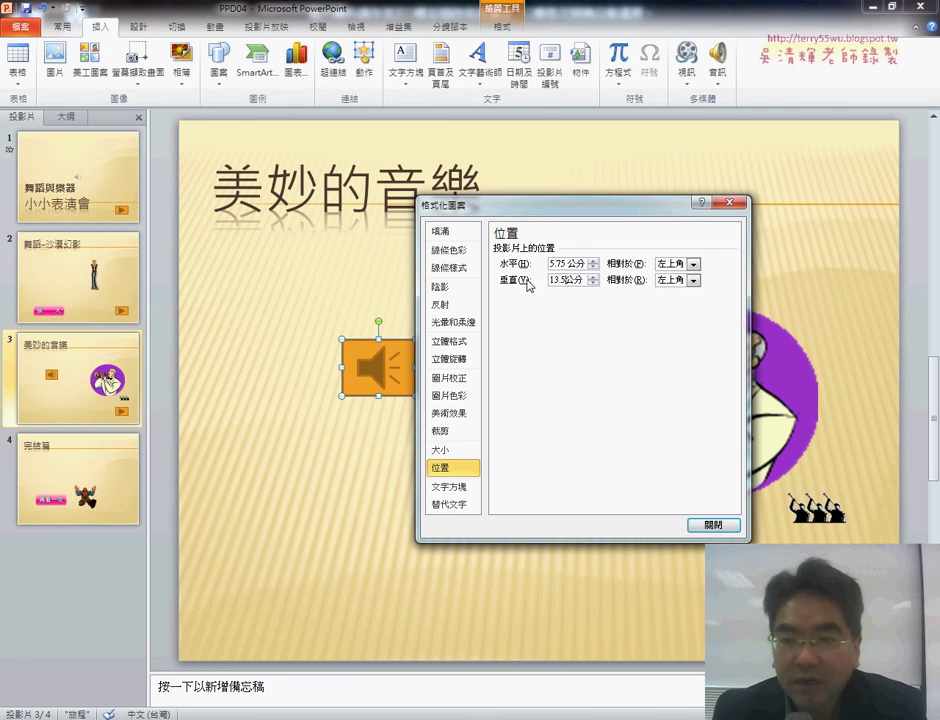
pyautogui.press('Tab')
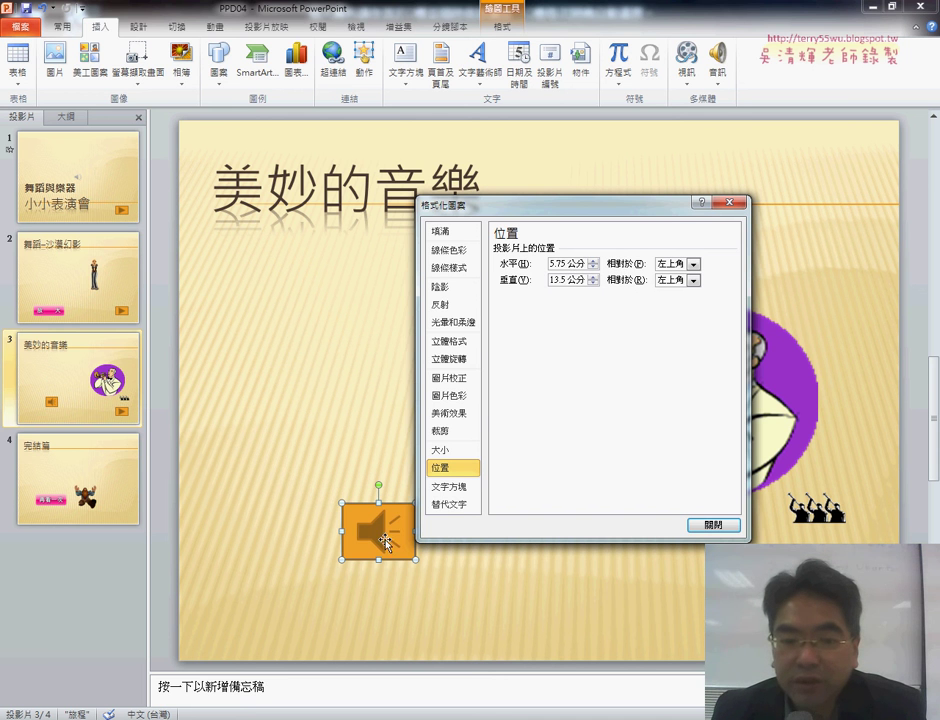
pyautogui.hotkey('alt', 'Tab')
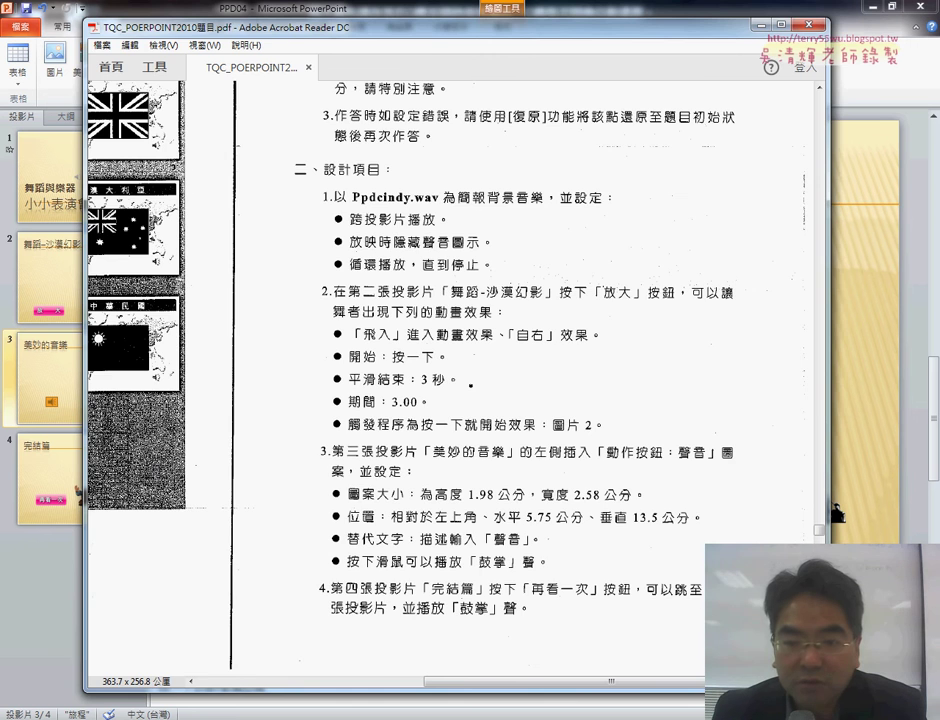
pyautogui.hotkey('alt', 'Tab')
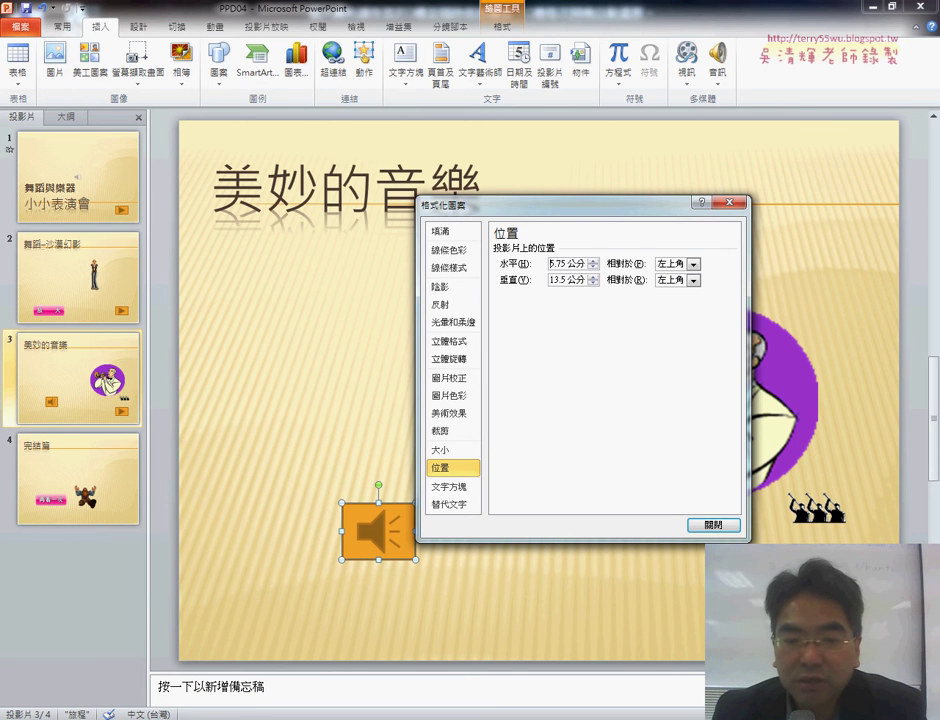
# Enter 聲音 as the sound button's alt-text description and close Format Picture
pyautogui.click(450, 505)
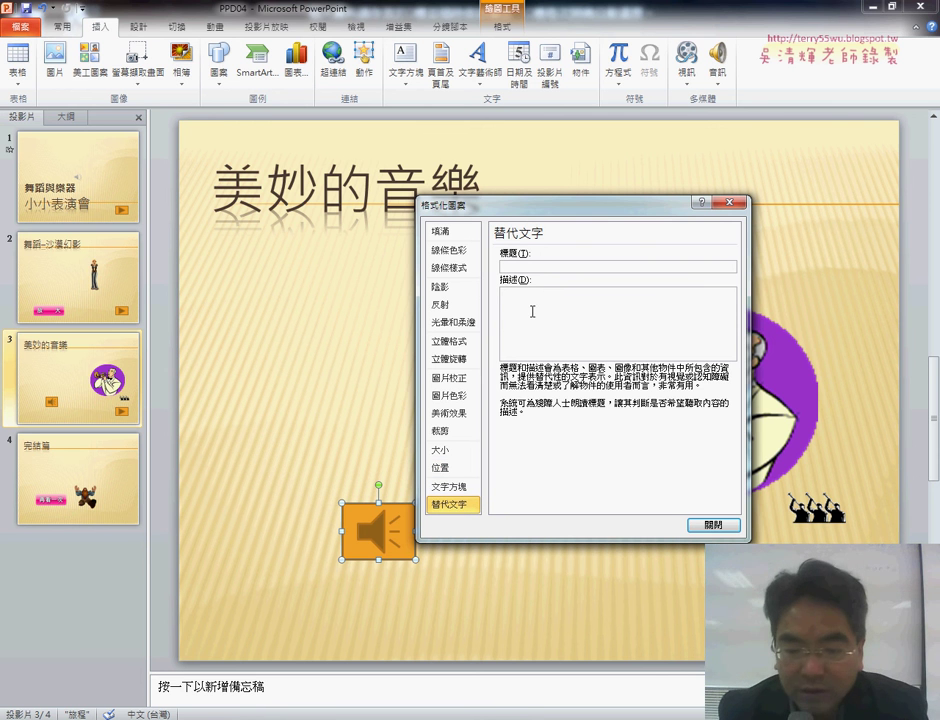
pyautogui.write('先')
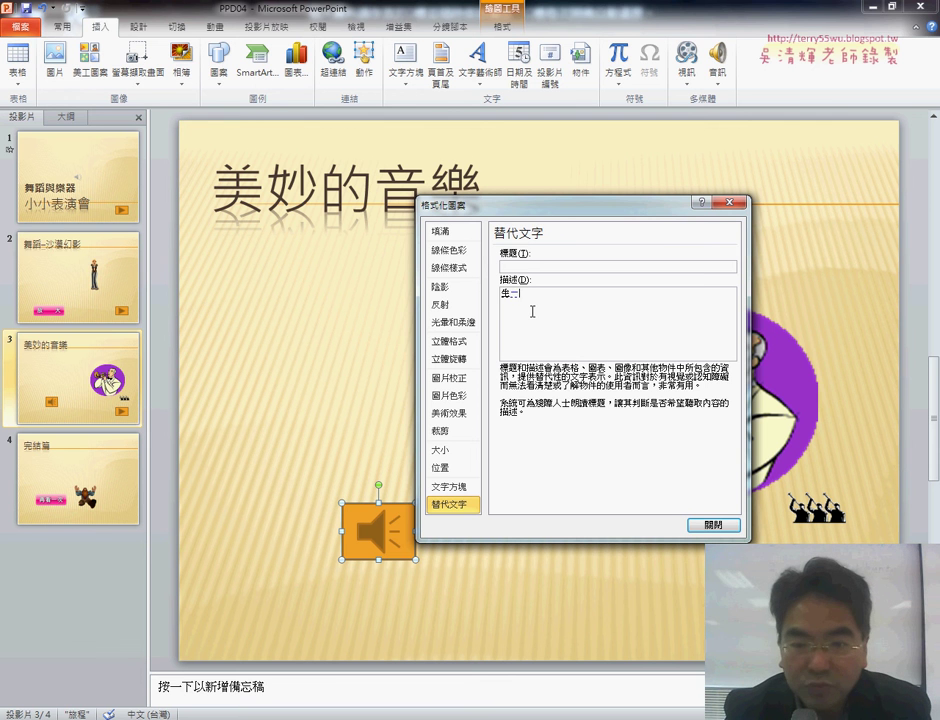
pyautogui.write('聲音')
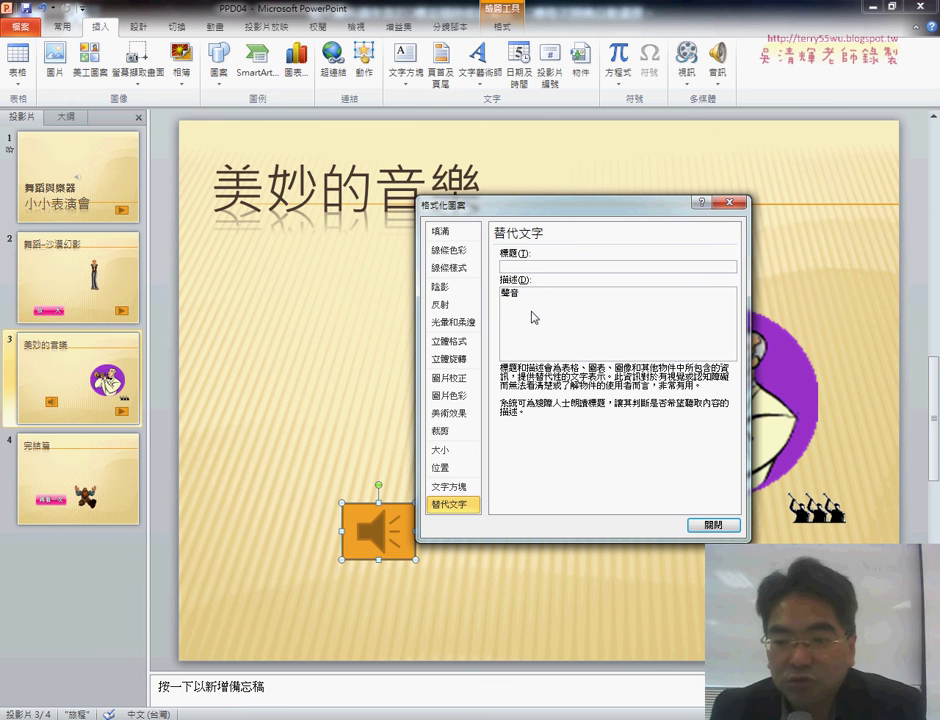
pyautogui.click(718, 525)
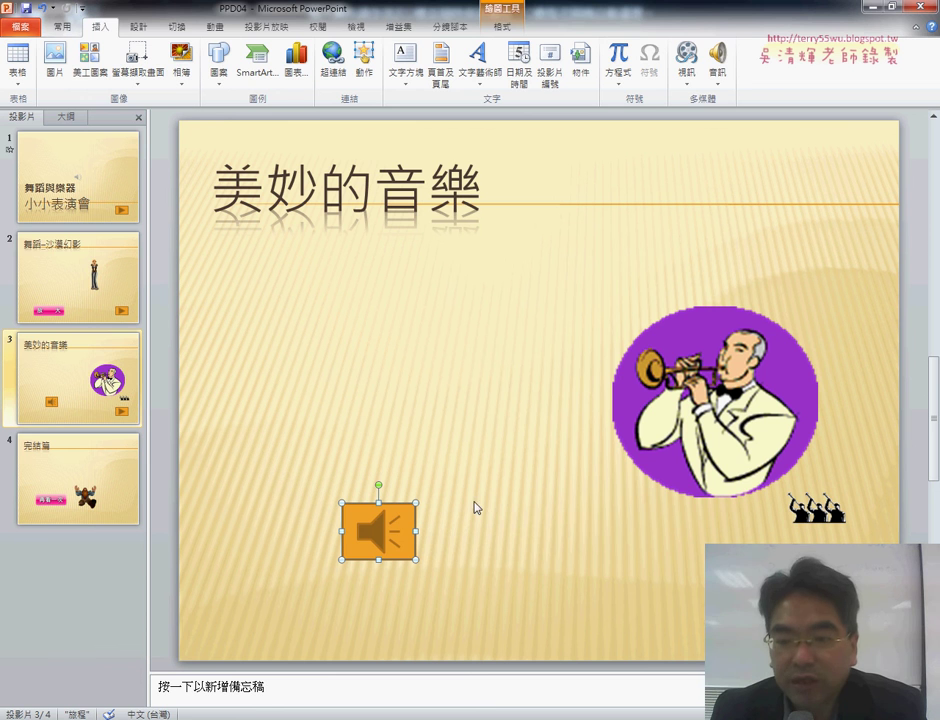
# Play slide 3 as a show, click the sound button, then return to the exam PDF
pyautogui.hotkey('shift', 'F5')
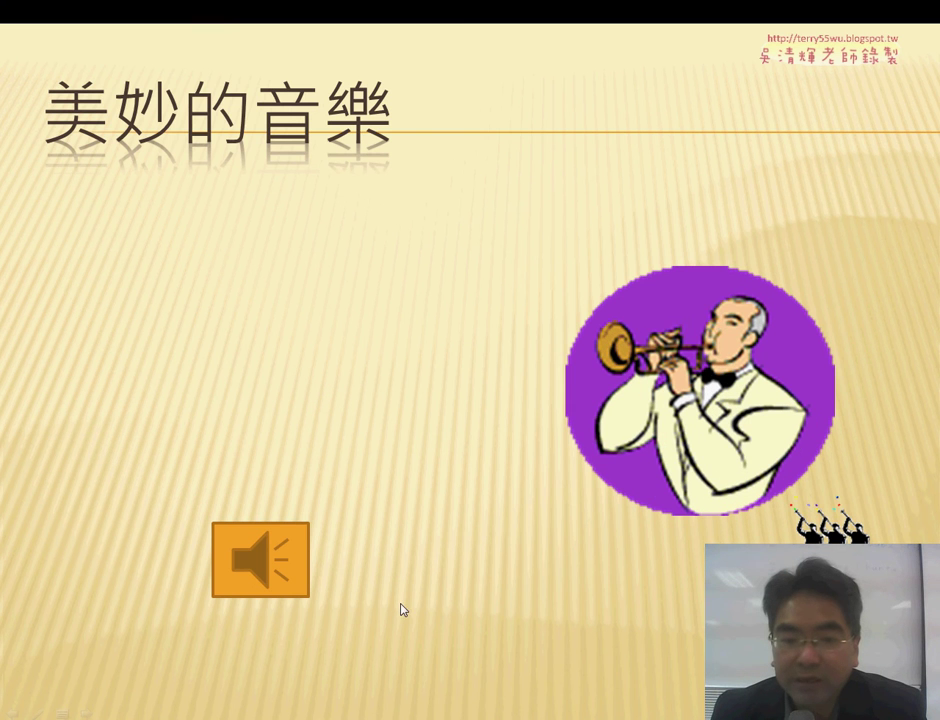
pyautogui.click(290, 571)
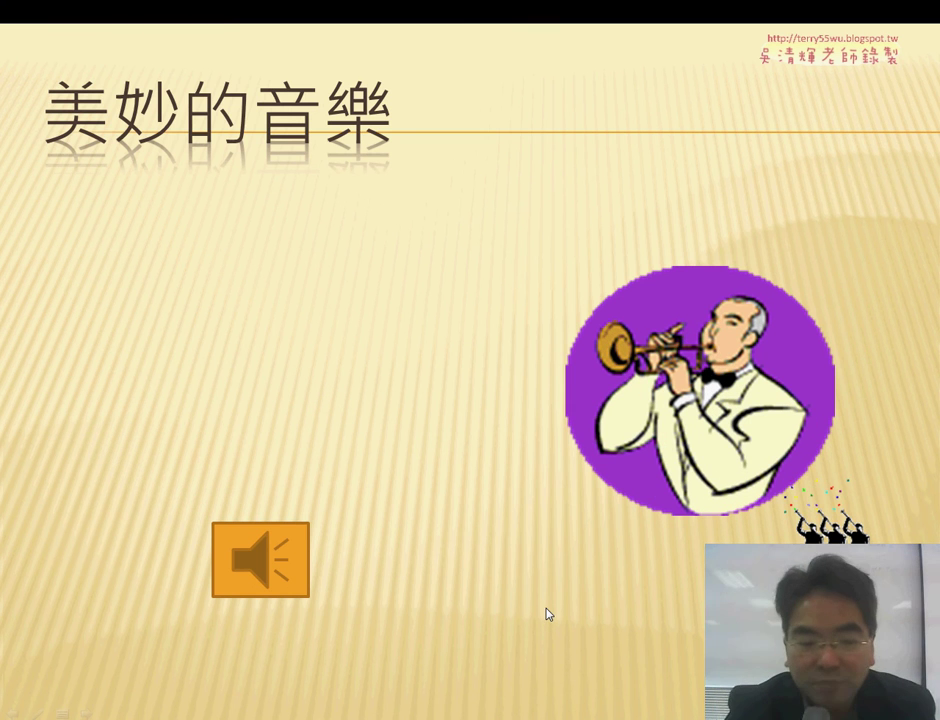
pyautogui.press('Escape')
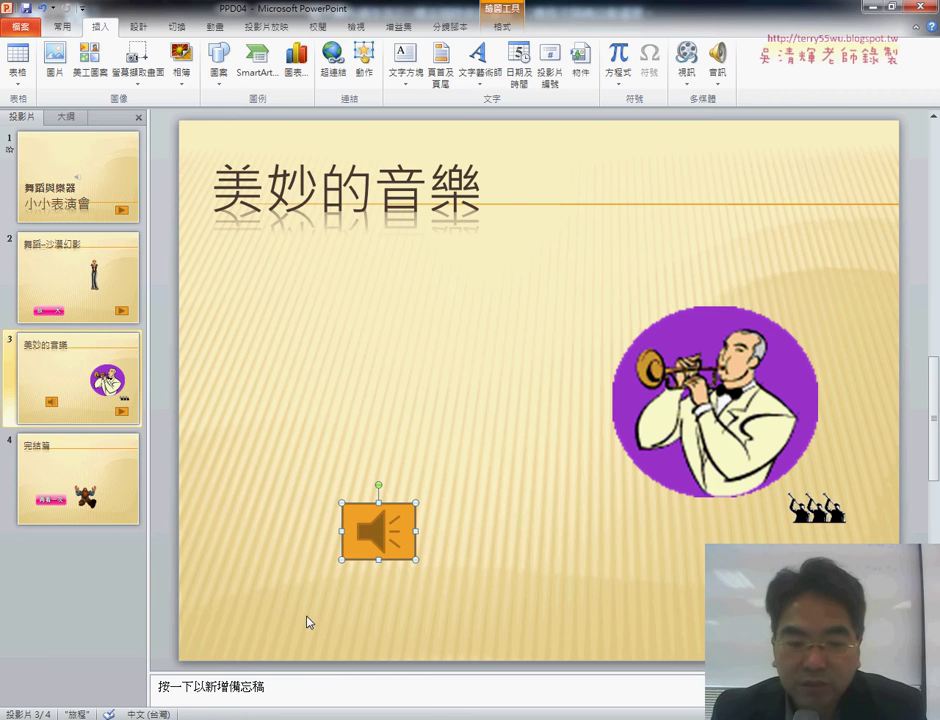
pyautogui.hotkey('alt', 'Tab')
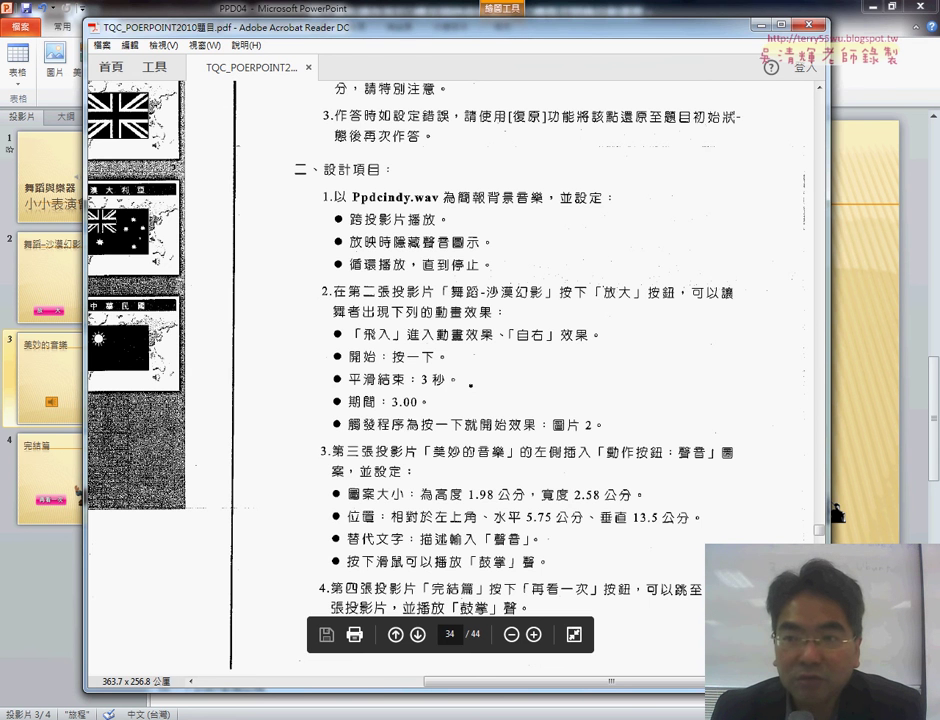
# Hide the PDF, go to slide 4 (完結篇) and select its 再看一次 button
pyautogui.click(760, 26)
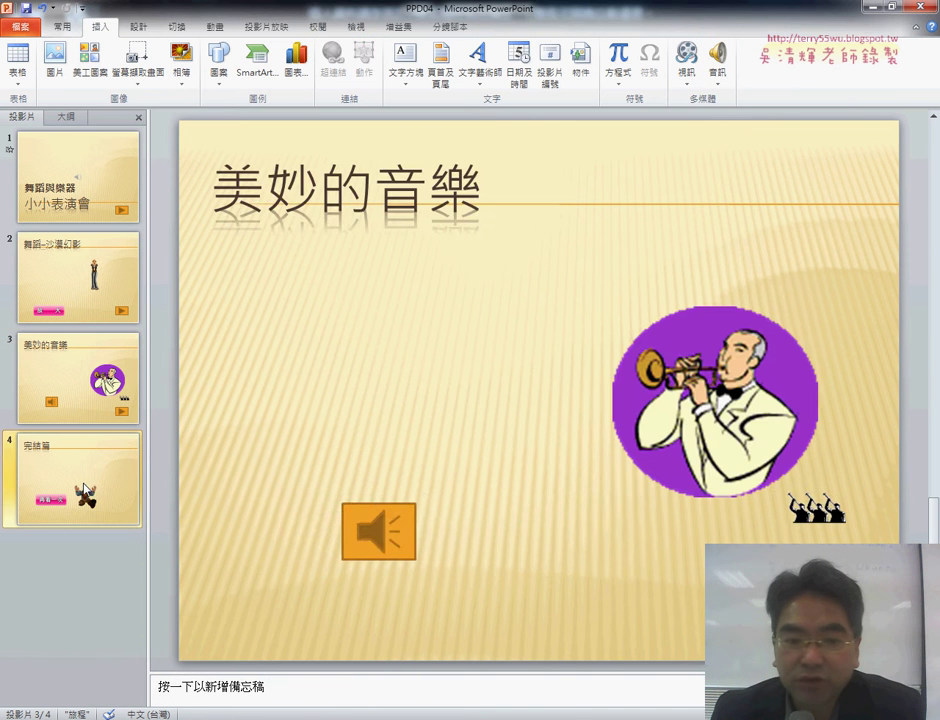
pyautogui.click(85, 490)
pyautogui.click(340, 530)
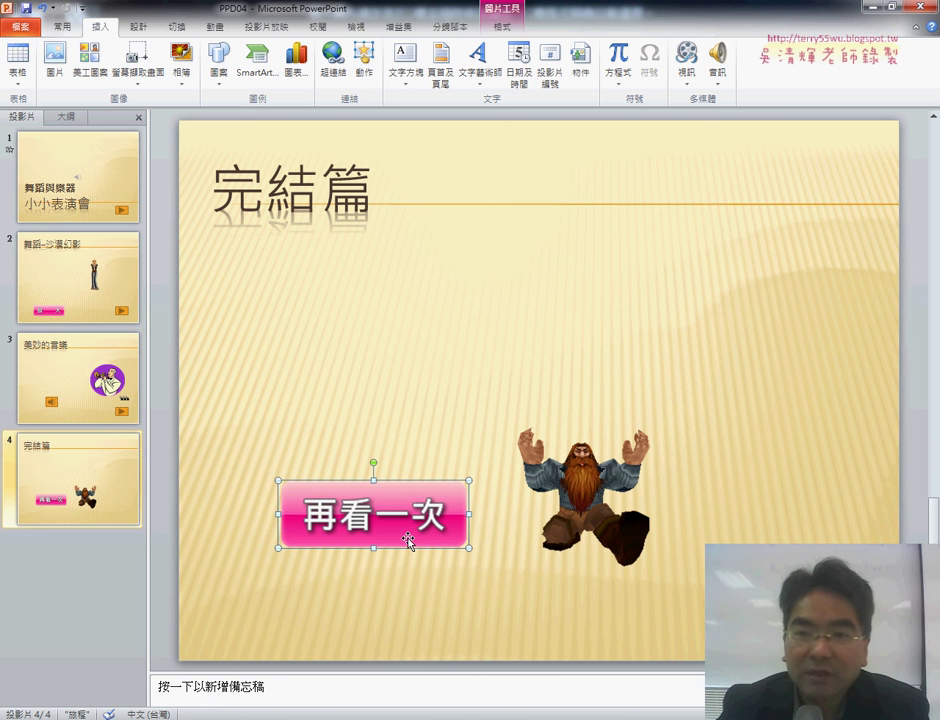
pyautogui.click(216, 28)
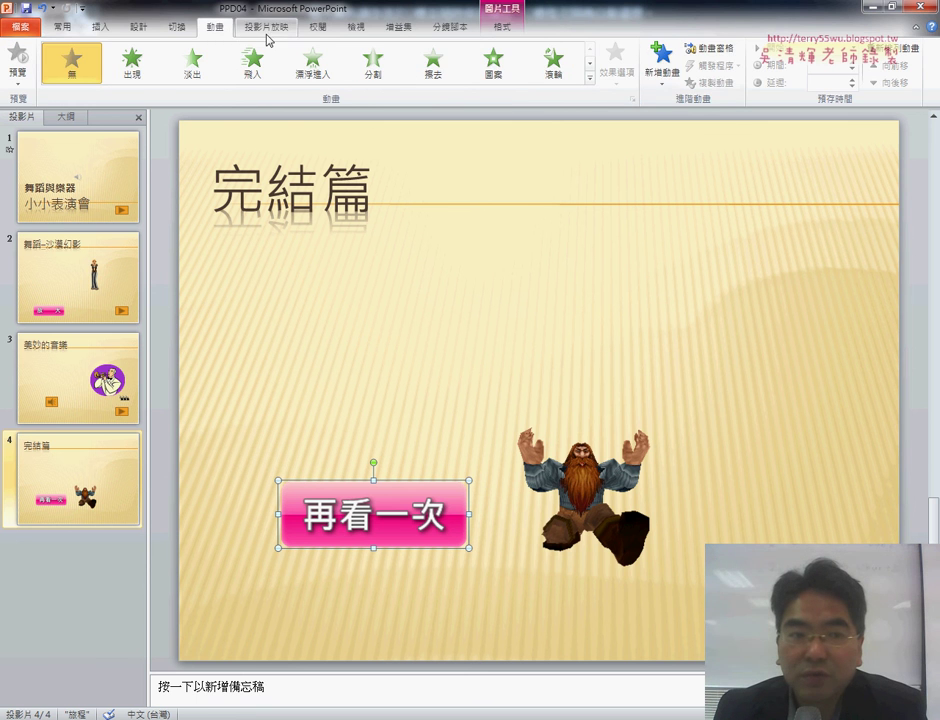
pyautogui.click(66, 29)
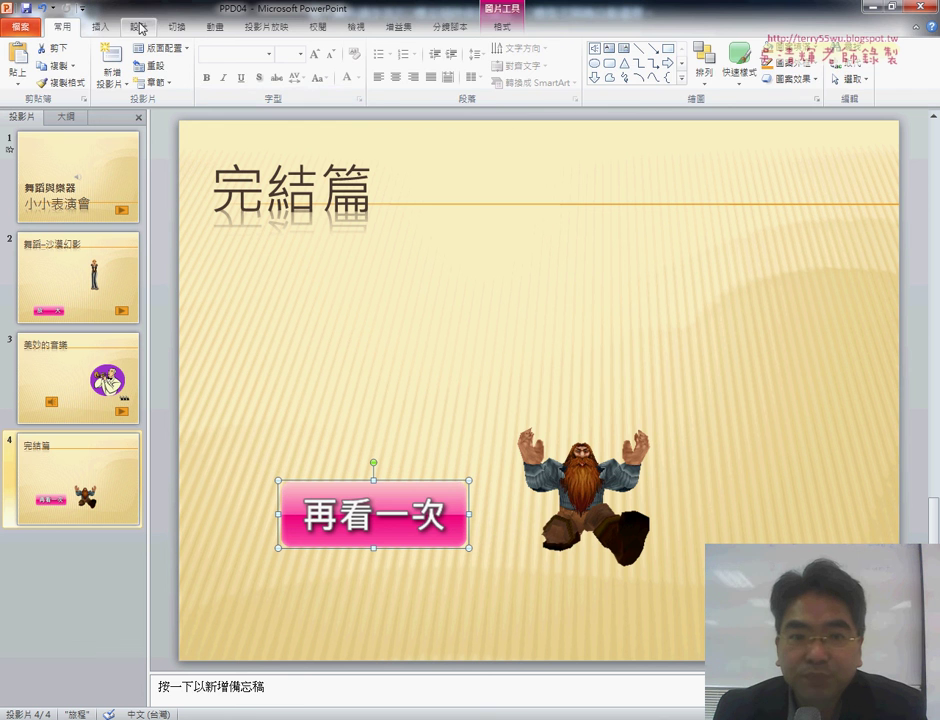
pyautogui.click(100, 28)
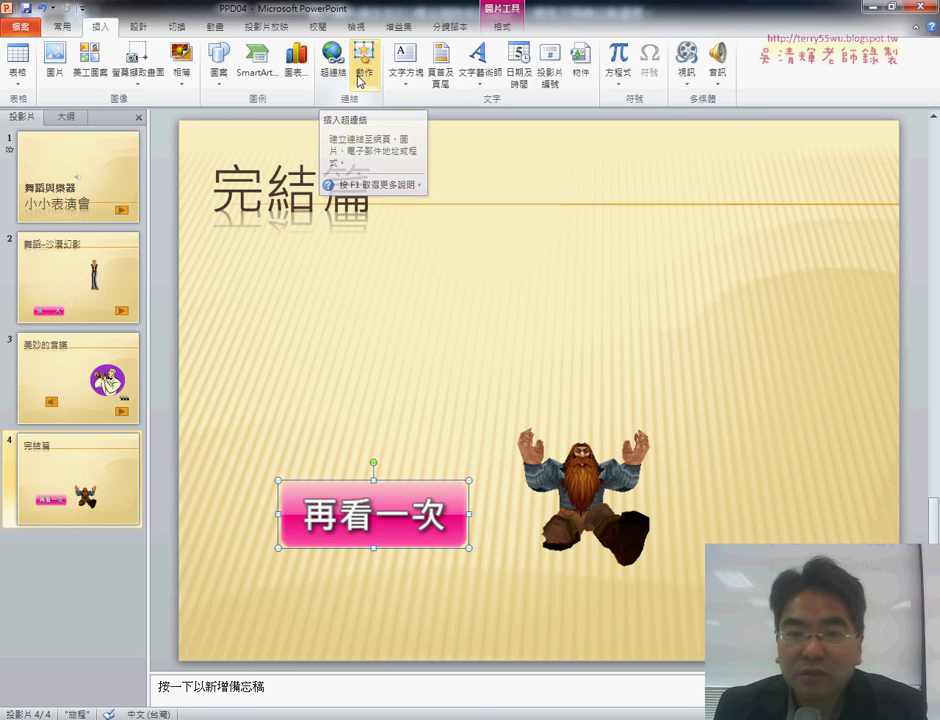
# In the 再看一次 button's Action Settings, set the hyperlink to the first slide
pyautogui.click(357, 74)
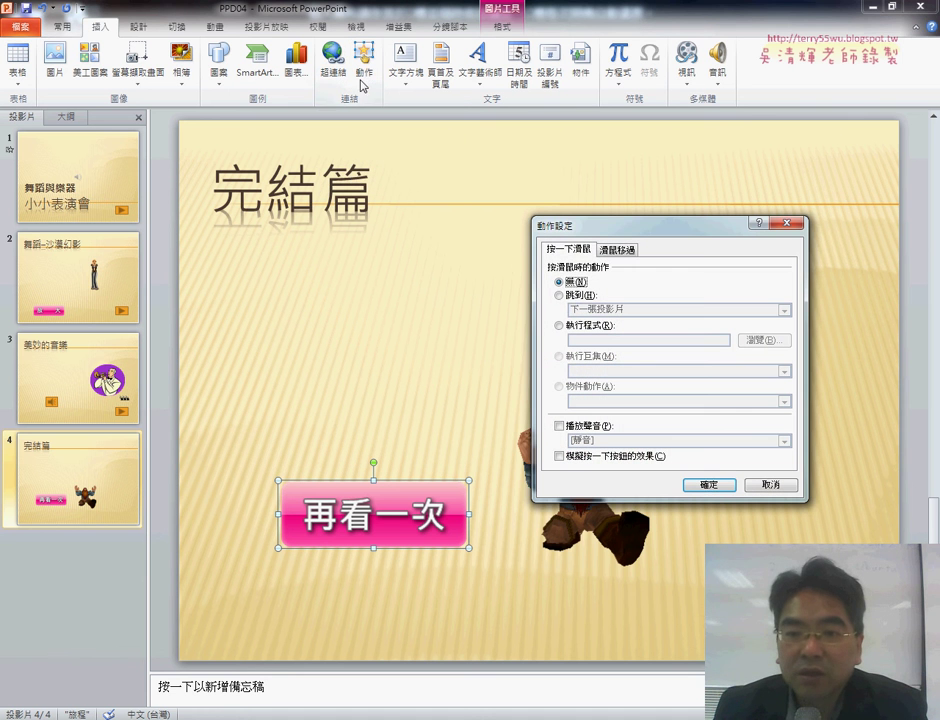
pyautogui.moveTo(579, 233); pyautogui.dragTo(522, 186)
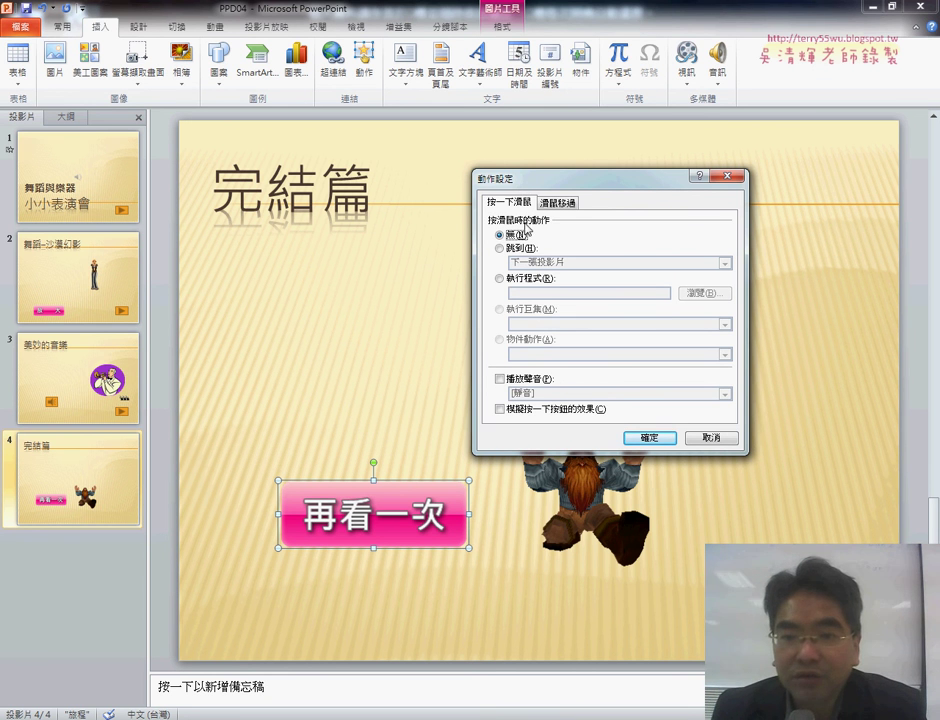
pyautogui.click(524, 254)
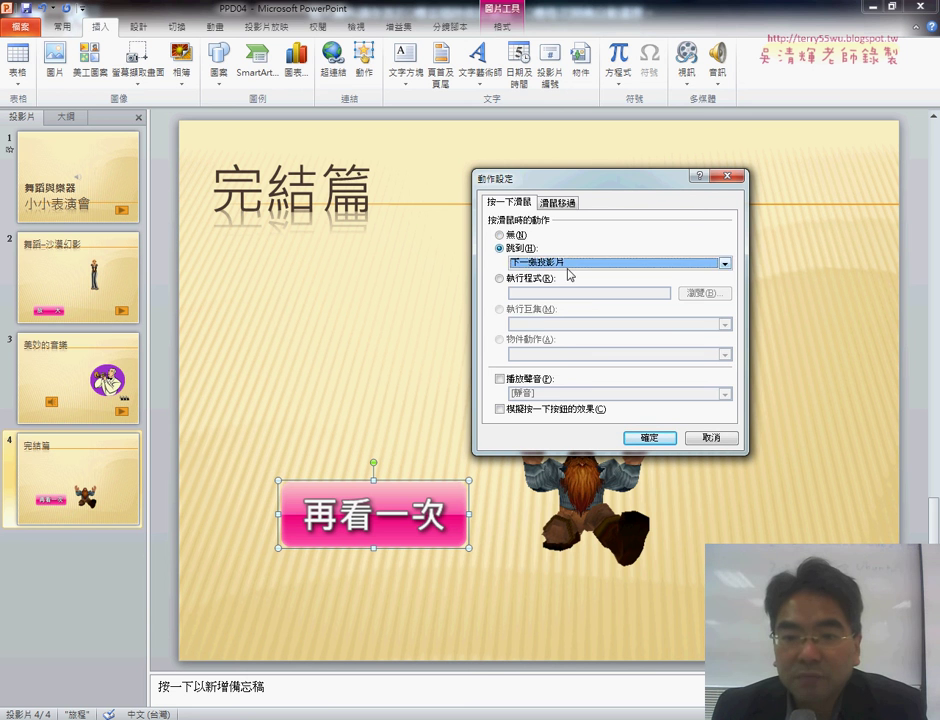
pyautogui.click(584, 263)
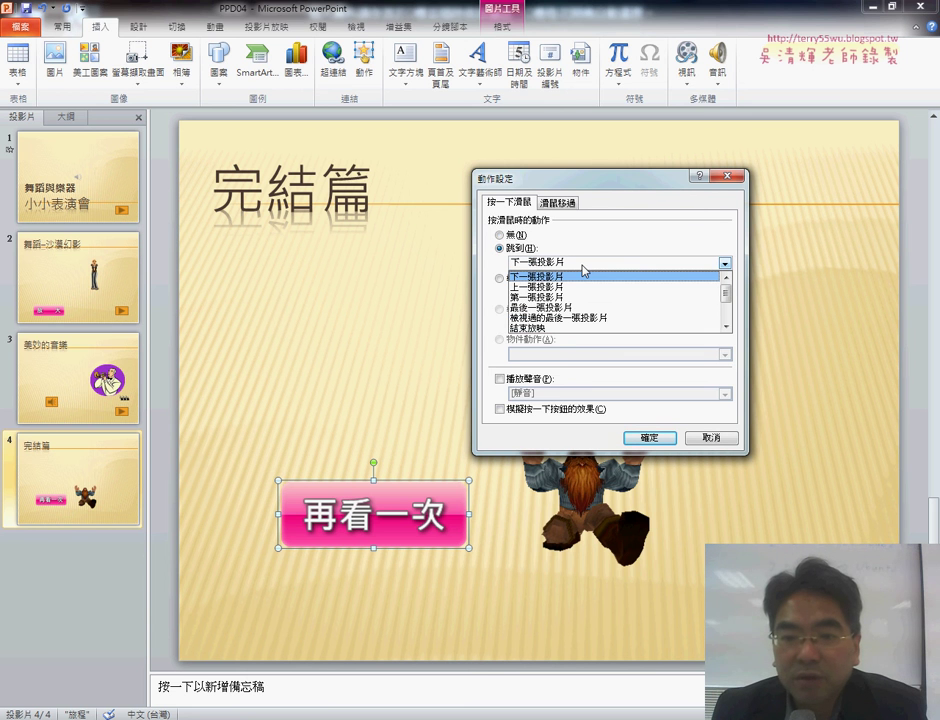
pyautogui.click(565, 297)
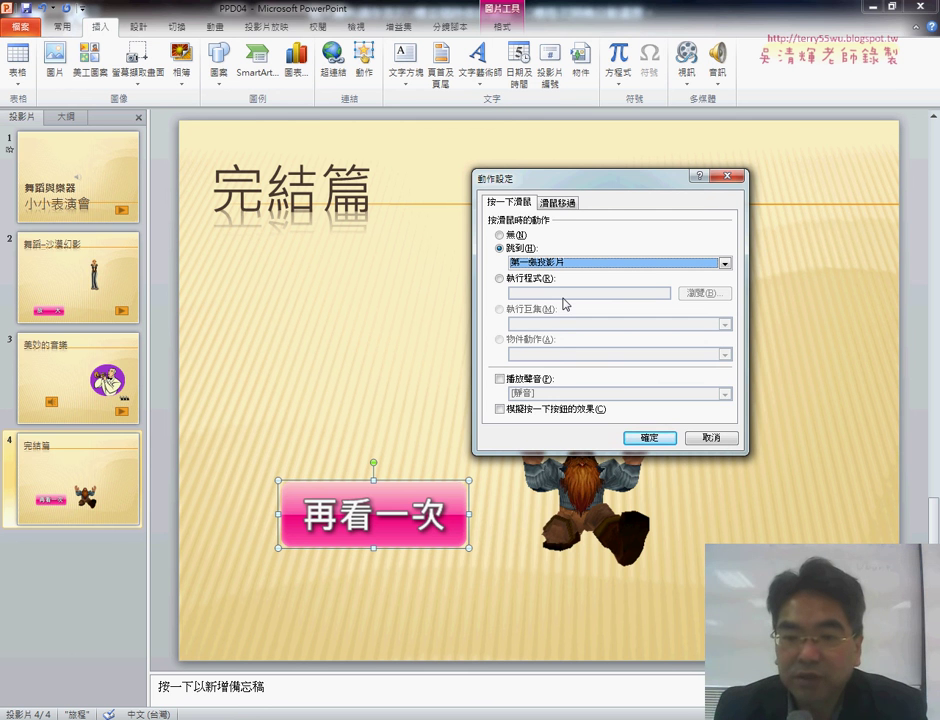
# Turn on Play sound and pick the 鼓掌 applause sound from the list
pyautogui.click(500, 380)
pyautogui.click(579, 394)
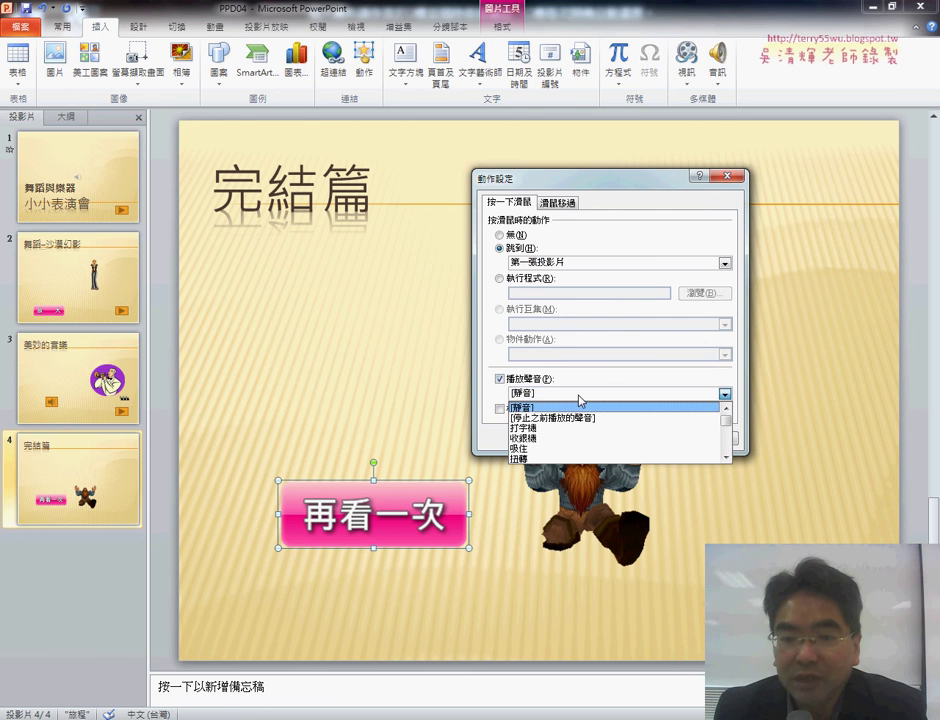
pyautogui.click(727, 459)
pyautogui.click(727, 459)
pyautogui.click(727, 459)
pyautogui.click(727, 459)
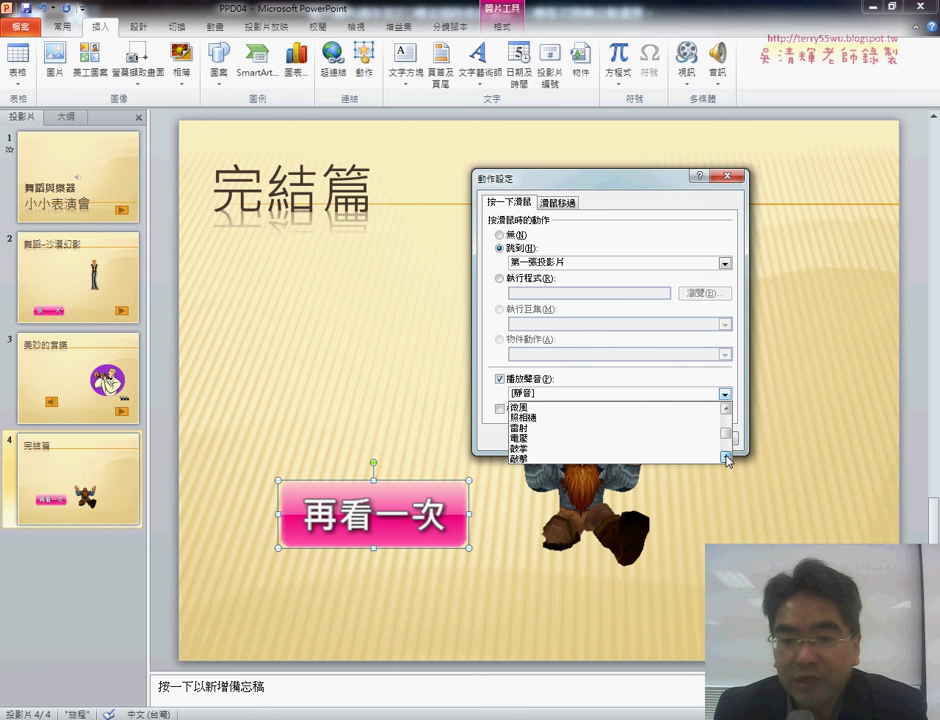
pyautogui.click(615, 448)
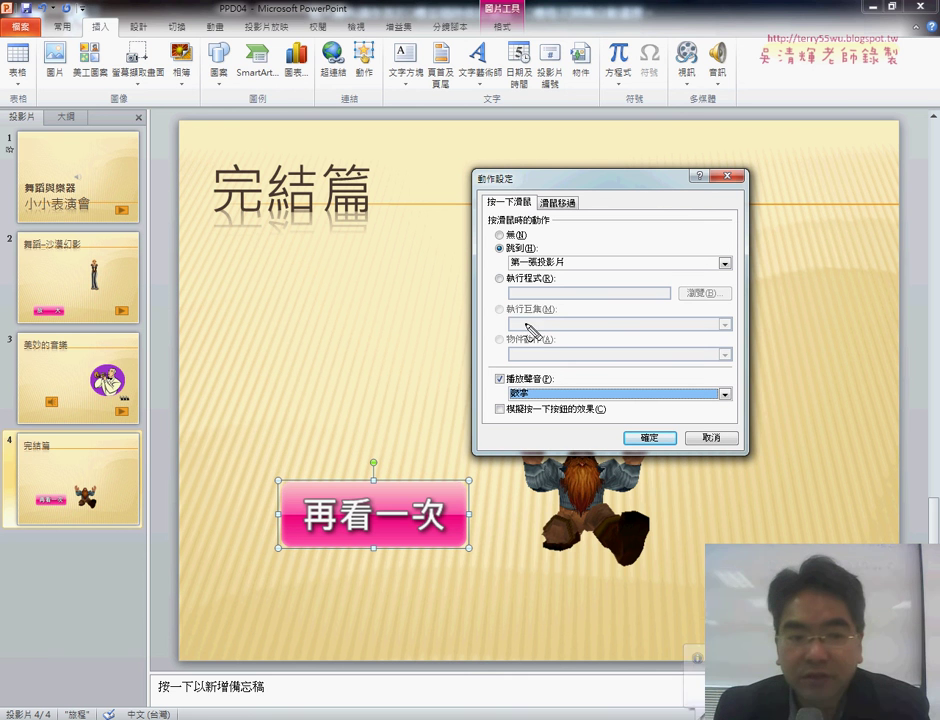
pyautogui.moveTo(150, 535); pyautogui.dragTo(75, 558)
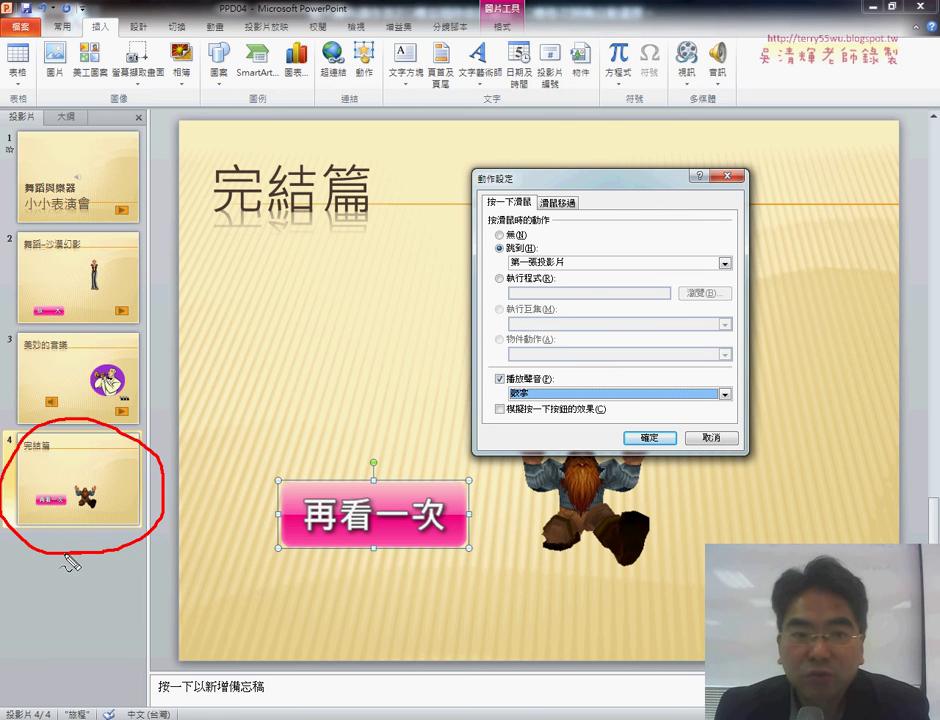
# Mark the jump and sound settings in red, clear the marks, and confirm with 確定
pyautogui.moveTo(80, 36)
pyautogui.mouseDown()
pyautogui.moveTo(105, 12)
pyautogui.moveTo(85, 38)
pyautogui.mouseUp()
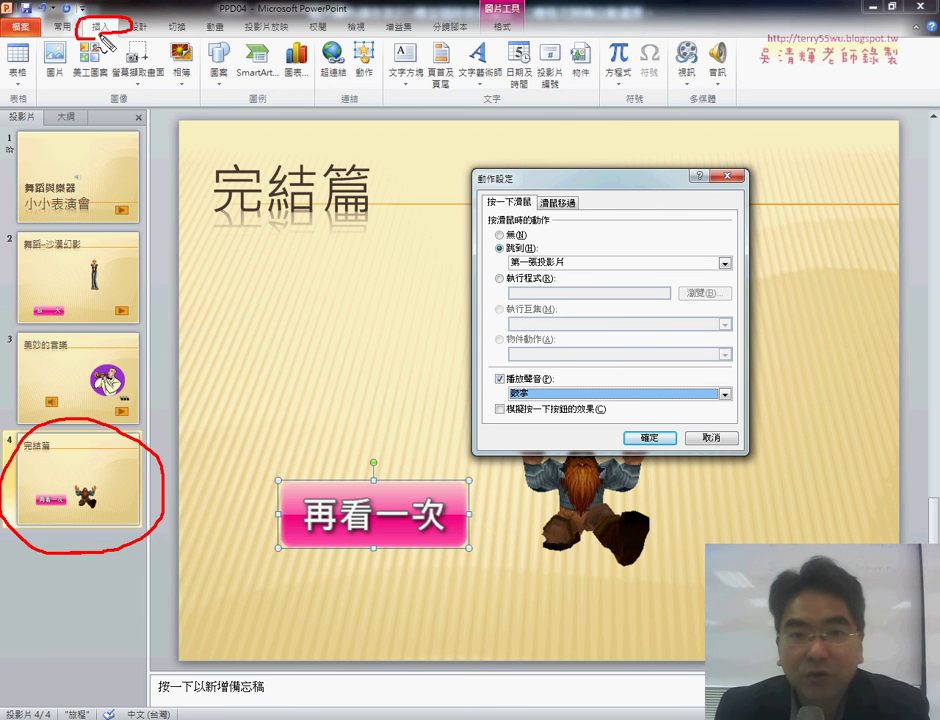
pyautogui.moveTo(368, 100)
pyautogui.mouseDown()
pyautogui.moveTo(346, 82)
pyautogui.moveTo(388, 78)
pyautogui.mouseUp()
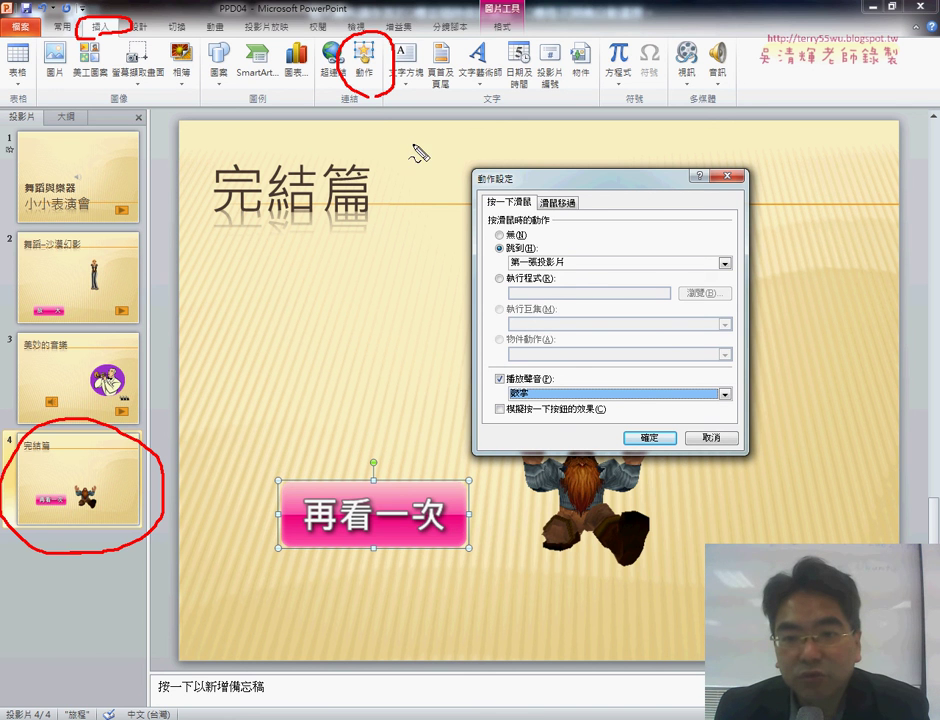
pyautogui.moveTo(578, 268)
pyautogui.mouseDown()
pyautogui.moveTo(489, 268)
pyautogui.moveTo(503, 262)
pyautogui.mouseUp()
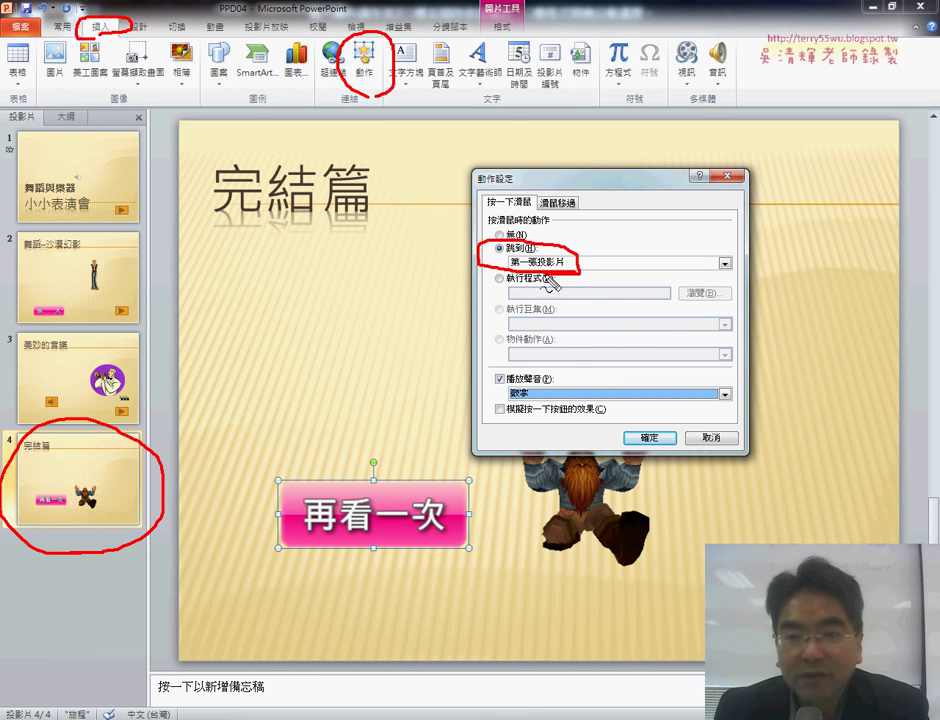
pyautogui.moveTo(553, 377)
pyautogui.mouseDown()
pyautogui.moveTo(484, 386)
pyautogui.moveTo(538, 404)
pyautogui.mouseUp()
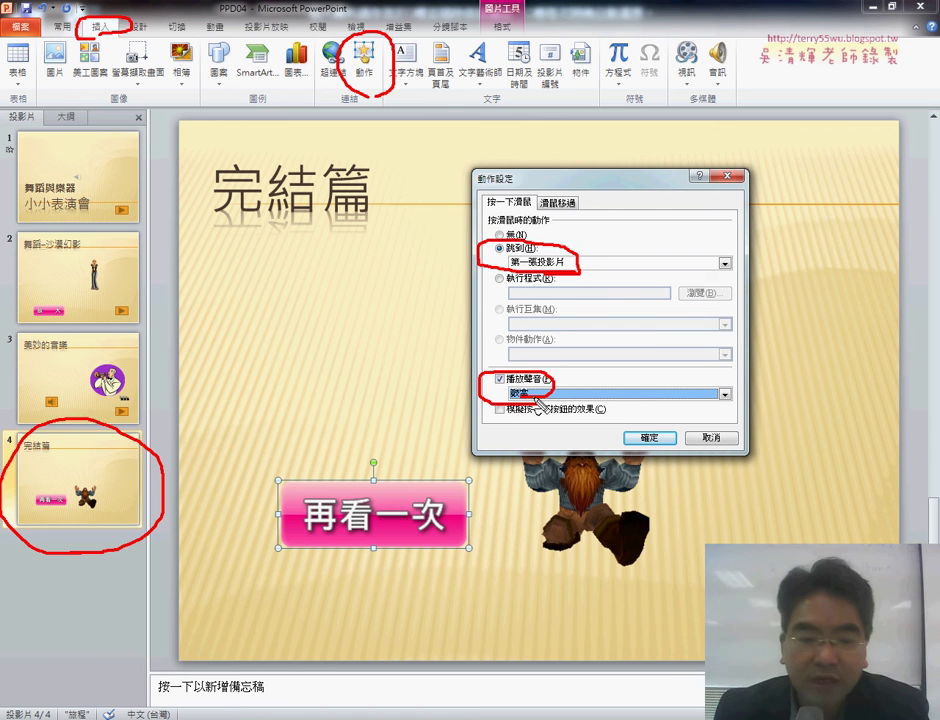
pyautogui.press('Escape')
pyautogui.click(648, 437)
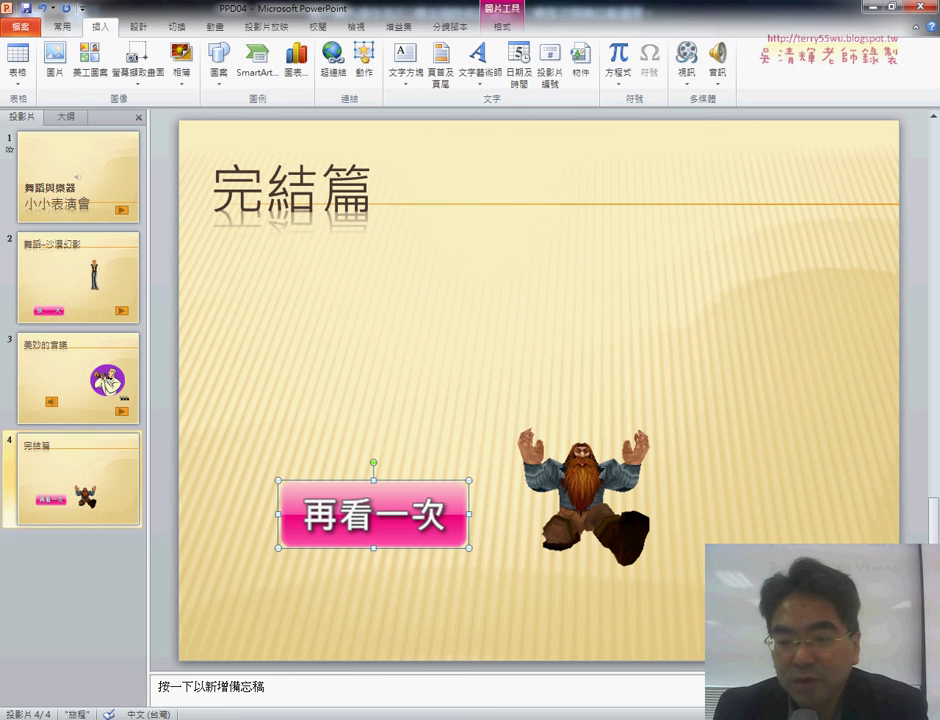
# Run slide 4 as a show, confirm 再看一次 jumps to the title slide, then exit
pyautogui.hotkey('shift', 'F5')
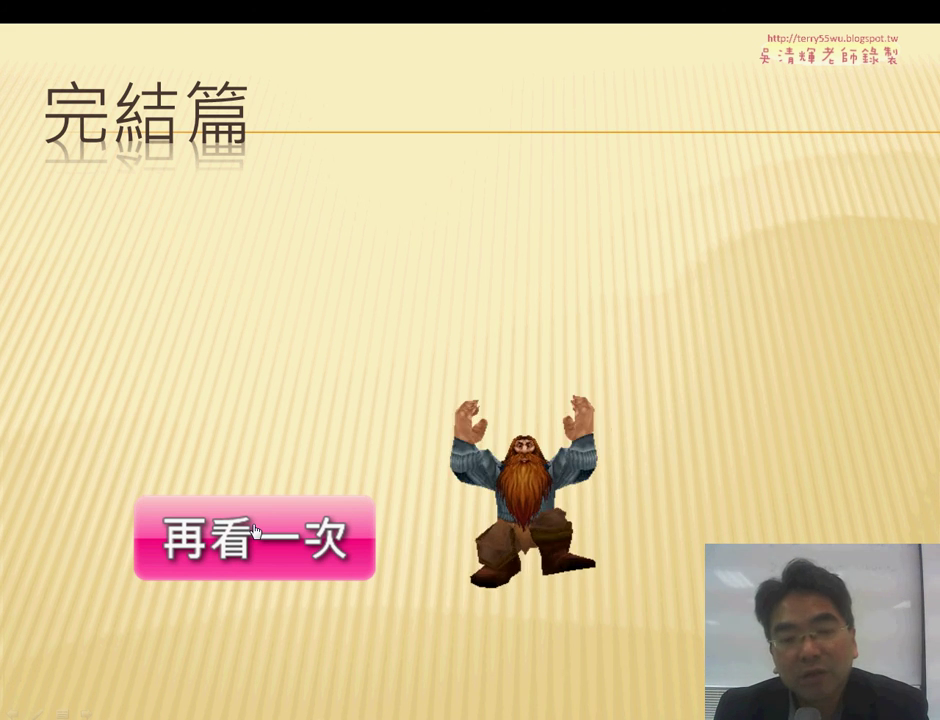
pyautogui.click(327, 550)
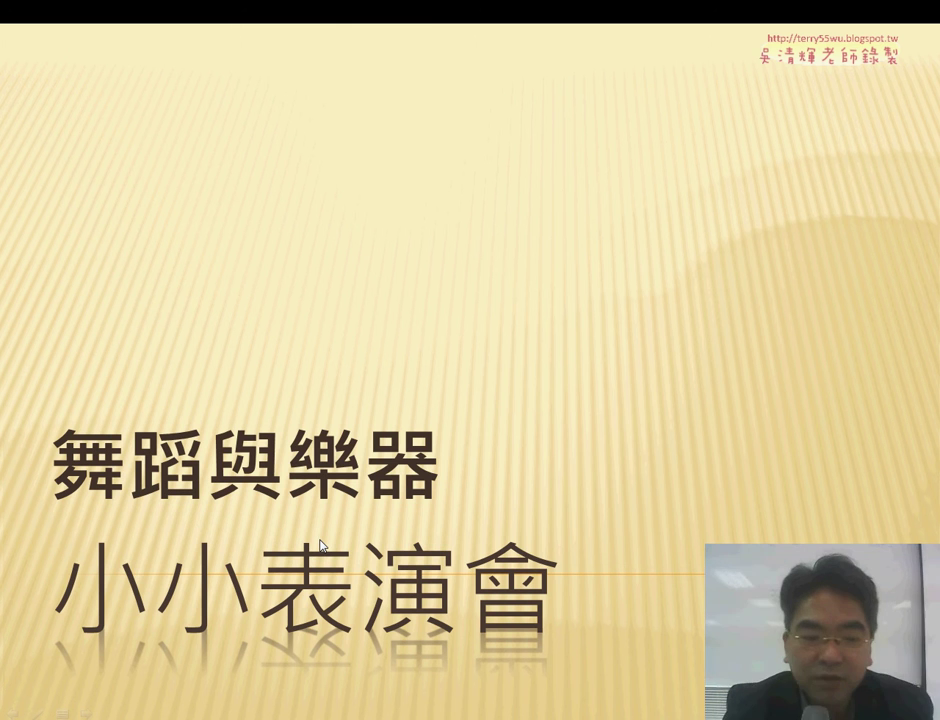
pyautogui.press('Escape')
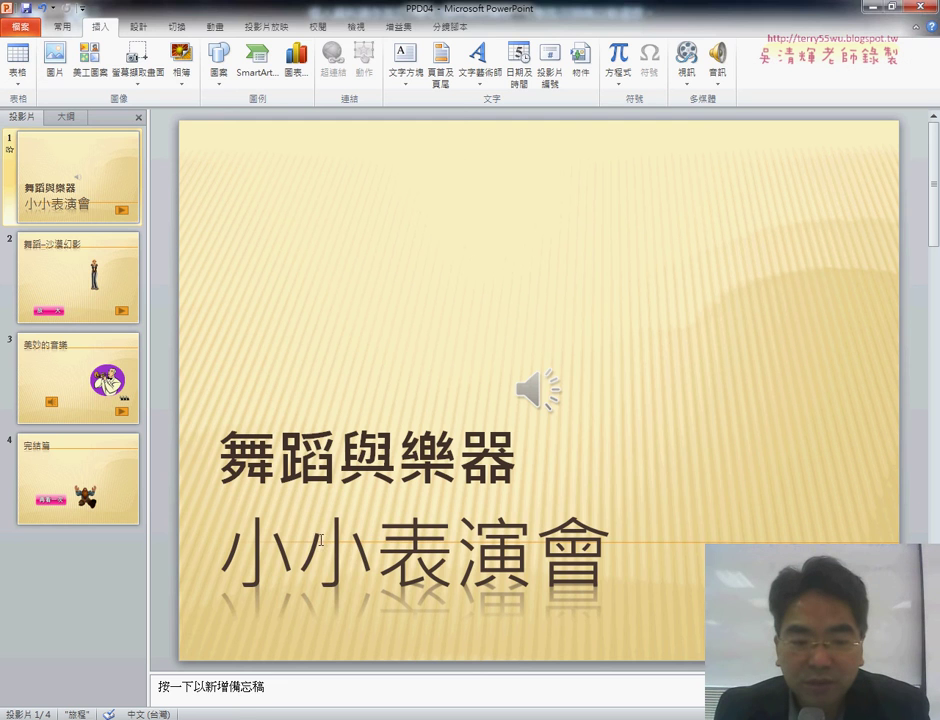
# Read item 5's End action-button requirements in the exam PDF, then return to PowerPoint's slide 4
pyautogui.hotkey('alt', 'Tab')
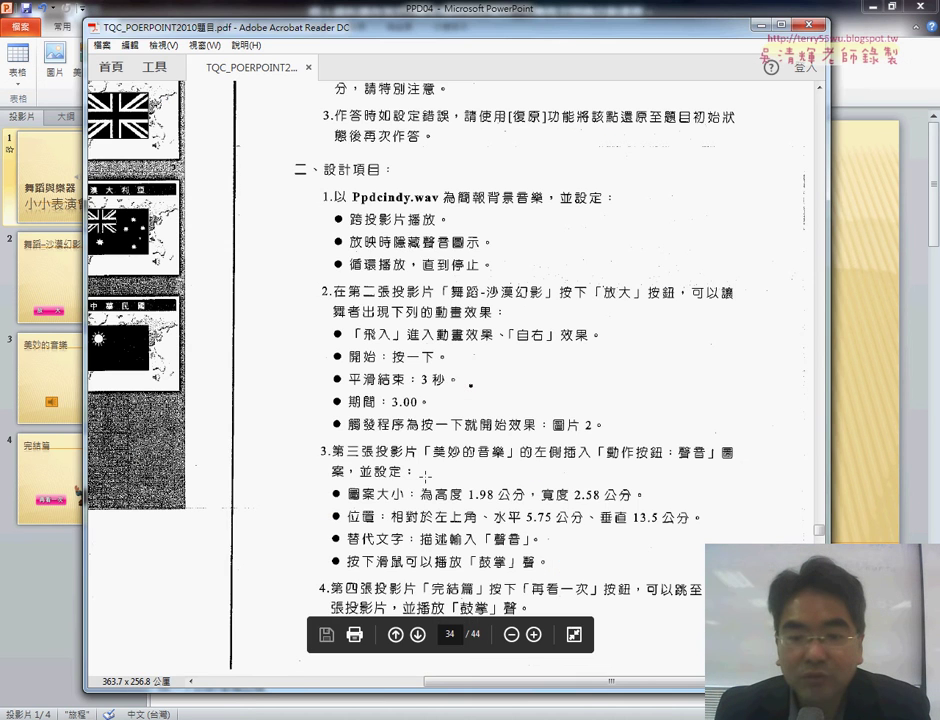
pyautogui.scroll(3, 470, 384)
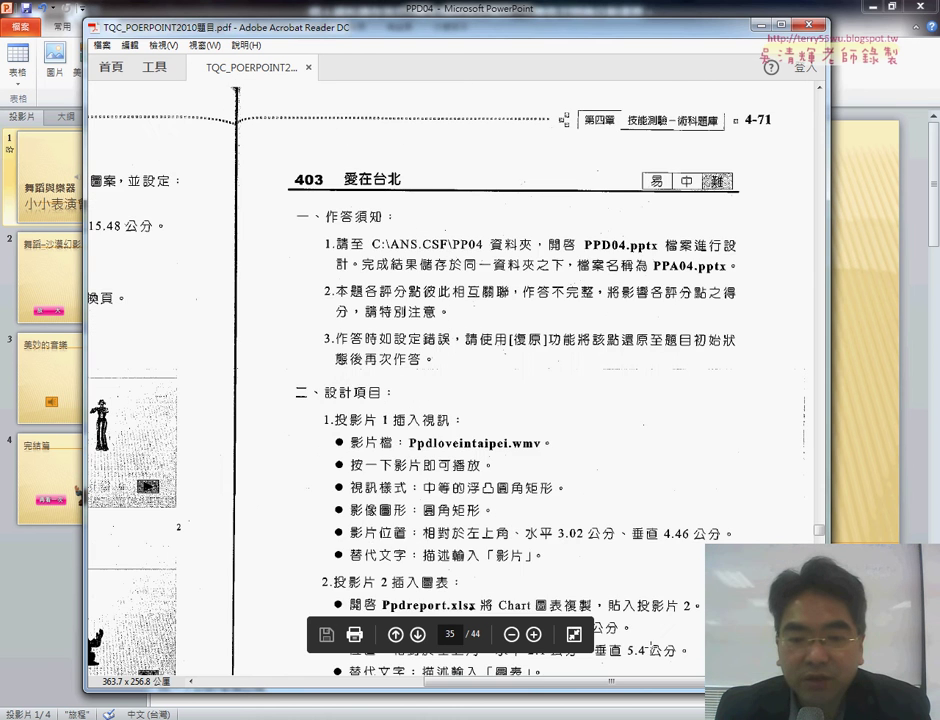
pyautogui.hscroll(-5, 470, 384)
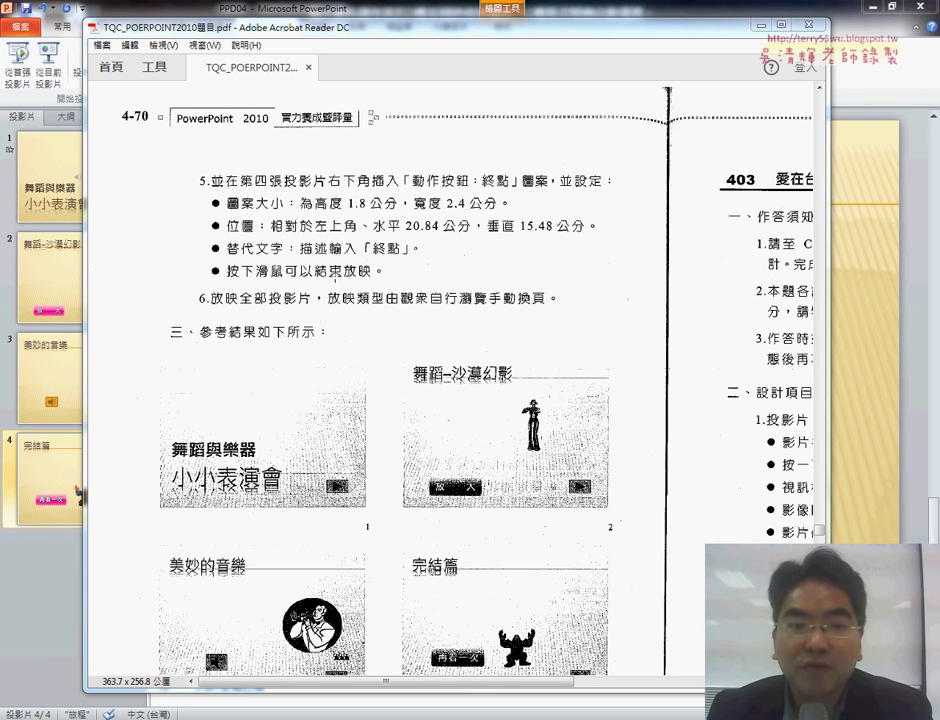
pyautogui.click(551, 11)
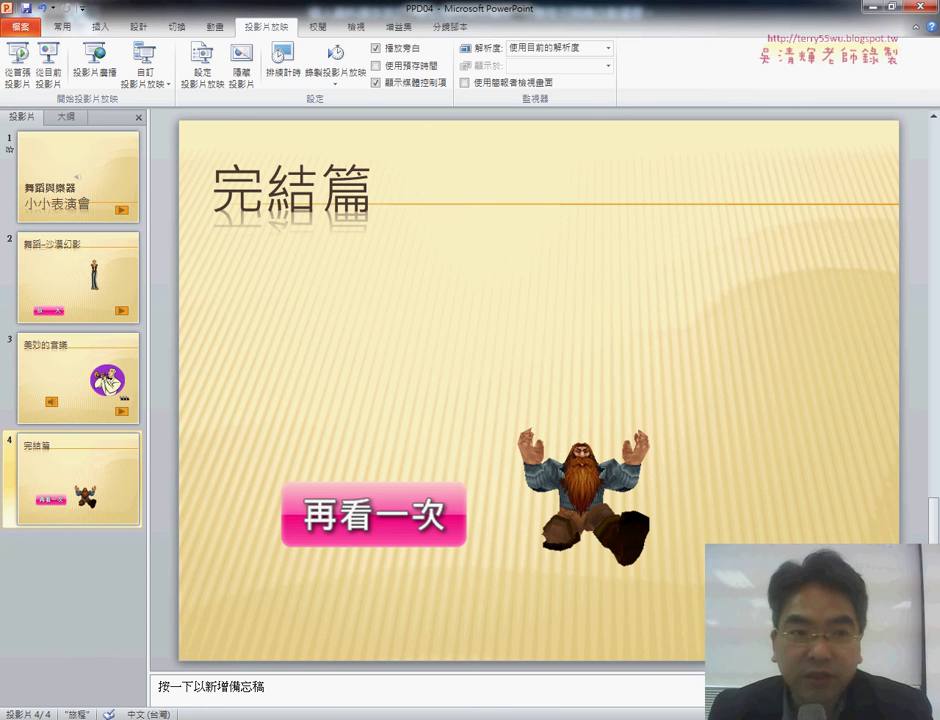
pyautogui.click(101, 28)
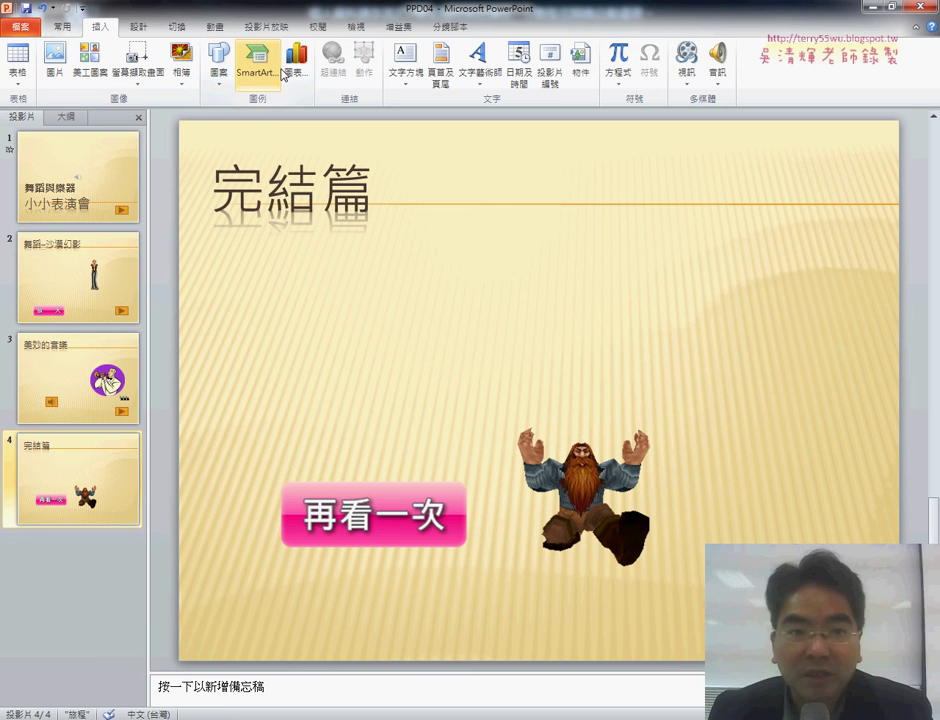
# Draw an End action button at slide 4's bottom right with its jump target set to 結束放映
pyautogui.click(224, 68)
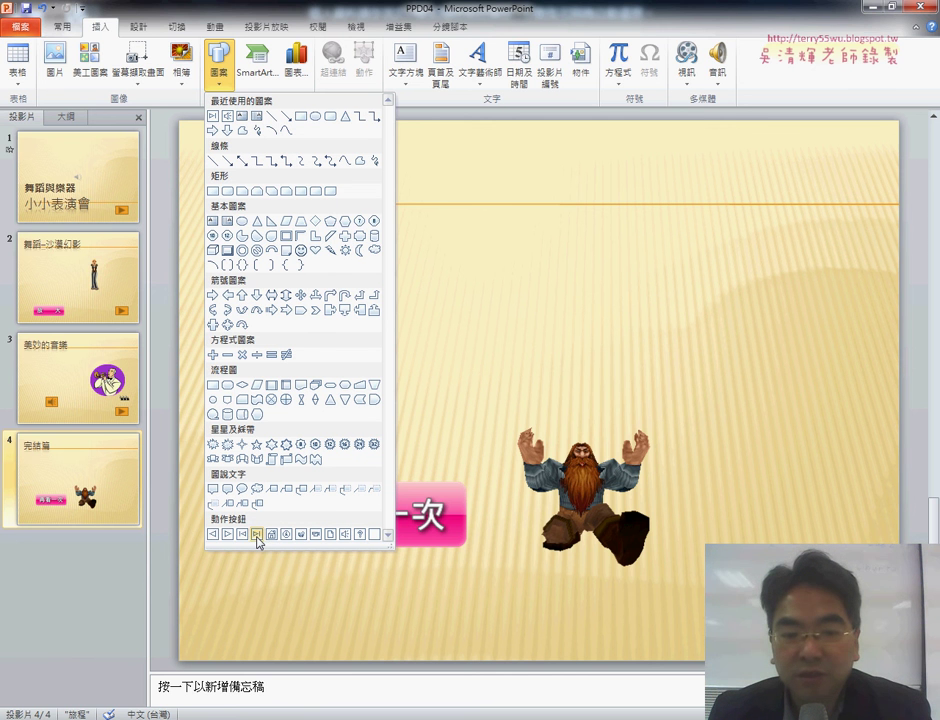
pyautogui.click(257, 537)
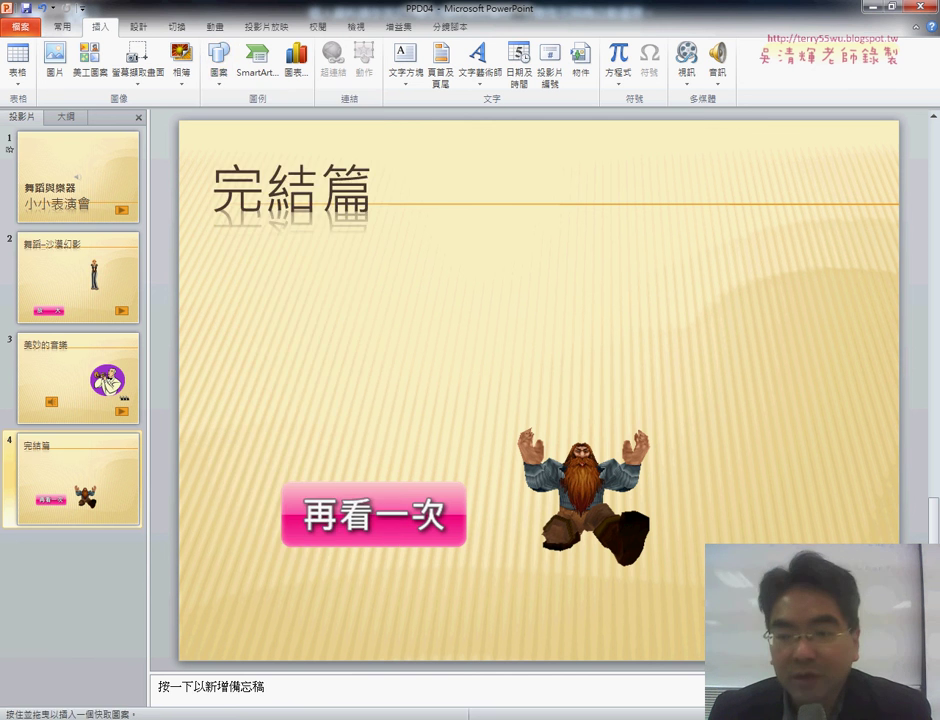
pyautogui.moveTo(795, 545); pyautogui.dragTo(840, 585)
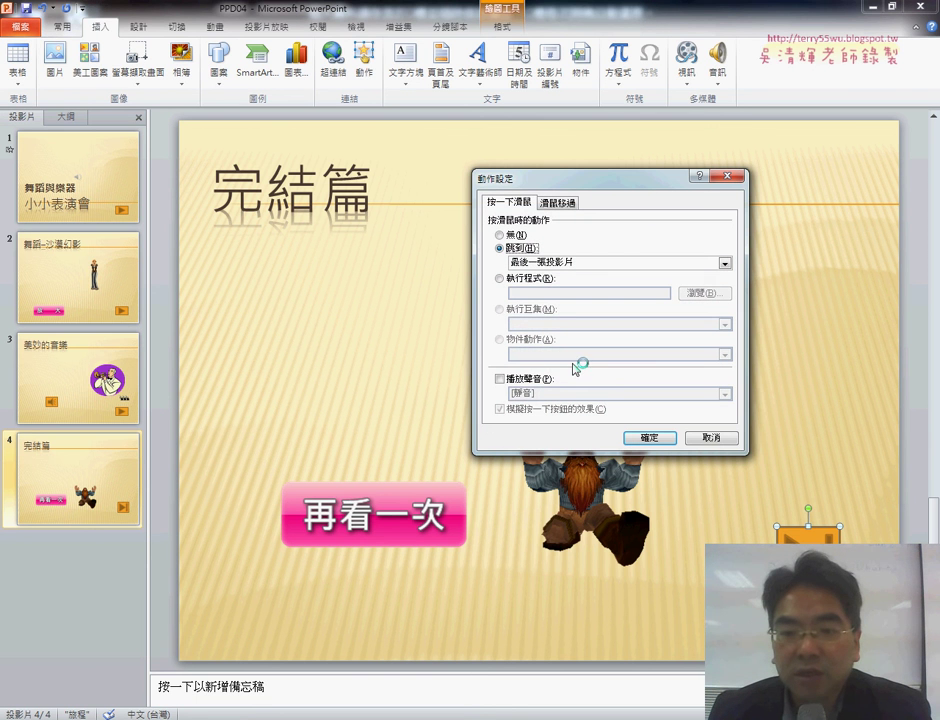
pyautogui.click(537, 265)
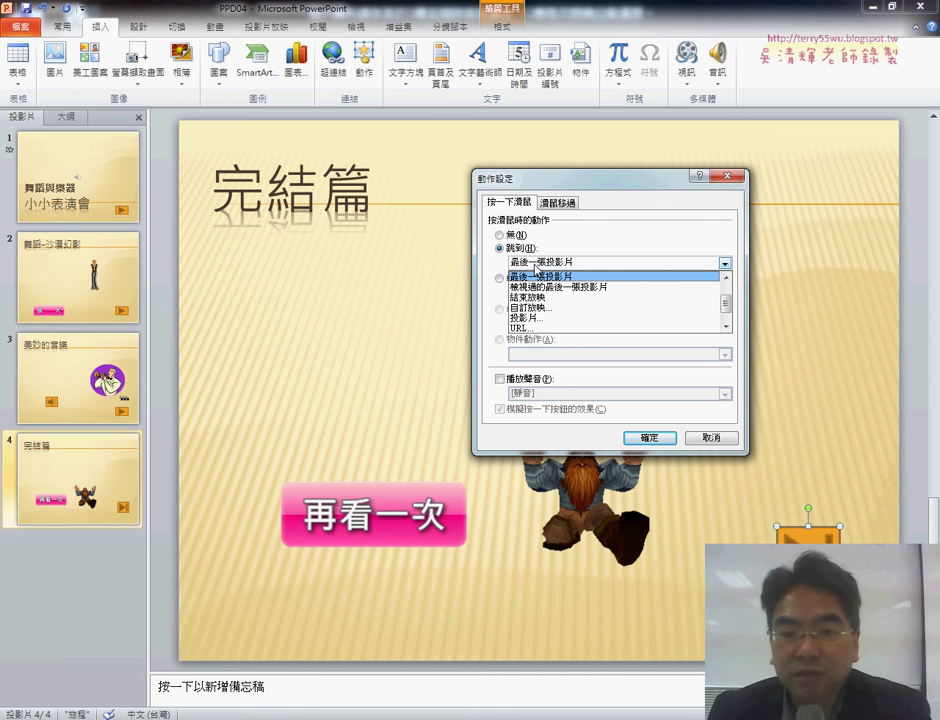
pyautogui.click(533, 298)
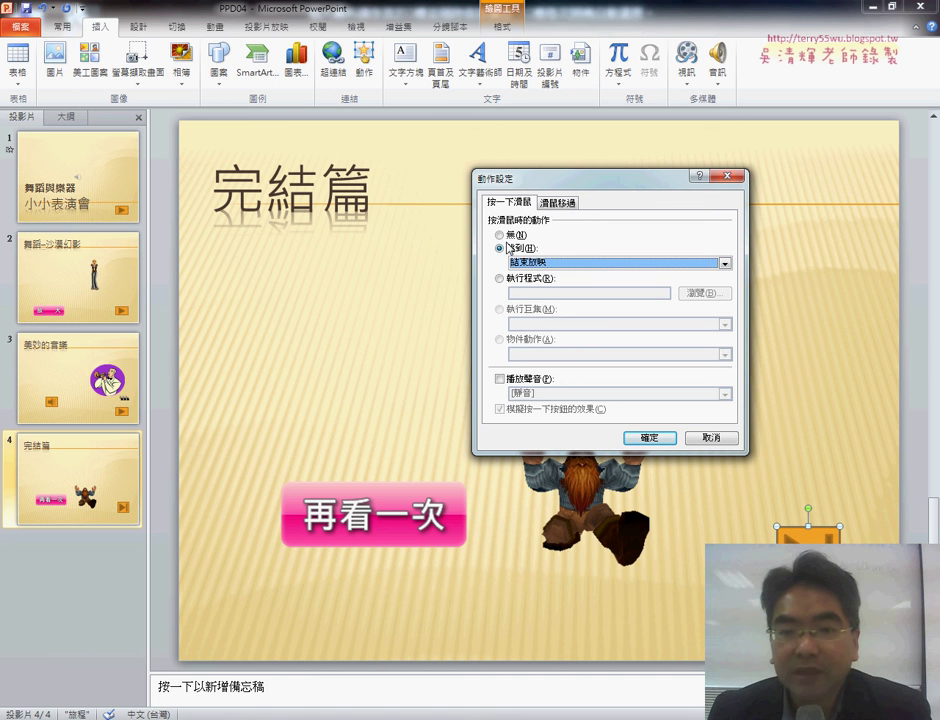
pyautogui.click(547, 265)
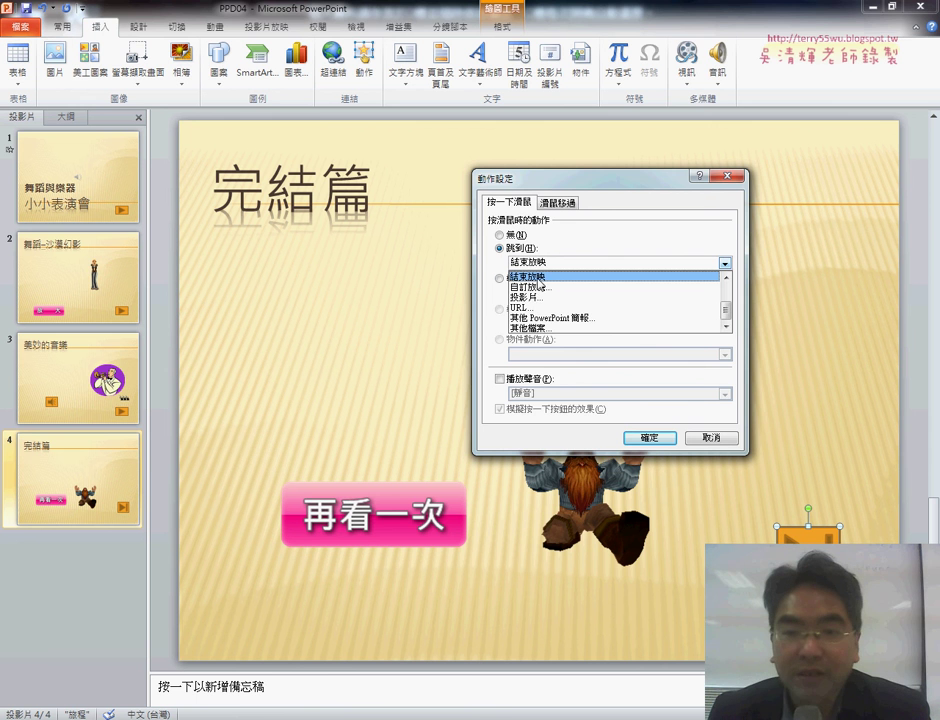
pyautogui.click(538, 281)
# Confirm the end-show action, test slide 4 in the show, then select the orange End button
pyautogui.click(650, 438)
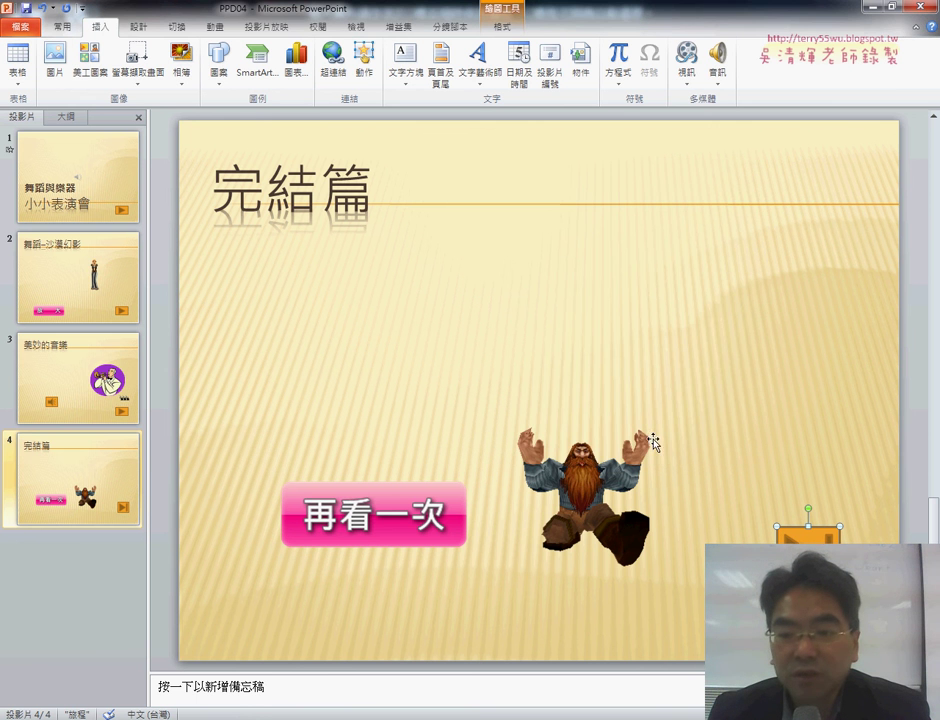
pyautogui.hotkey('shift', 'F5')
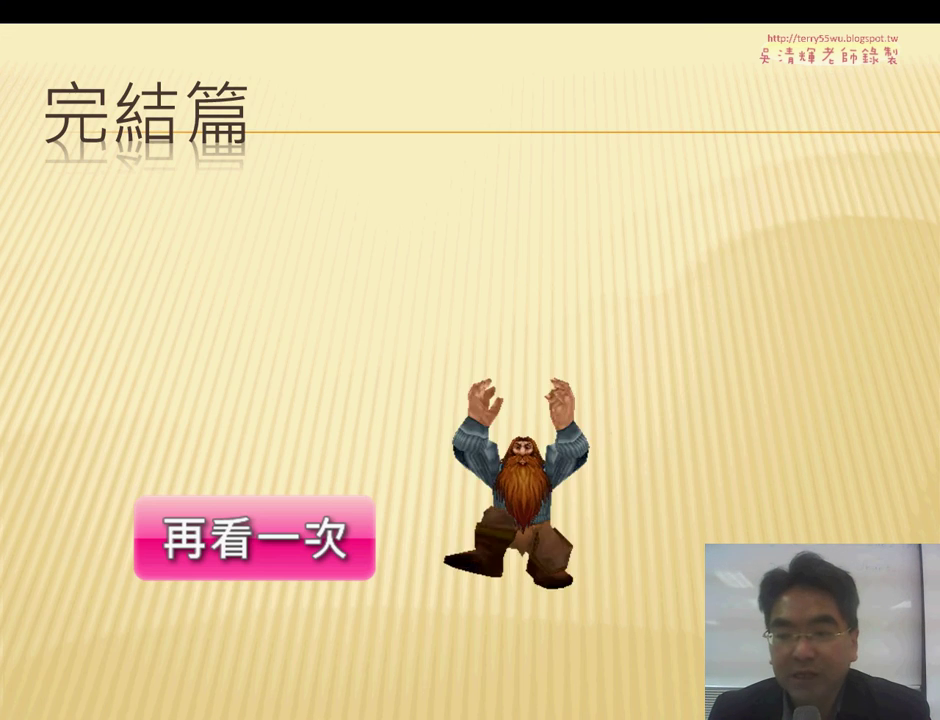
pyautogui.press('Escape')
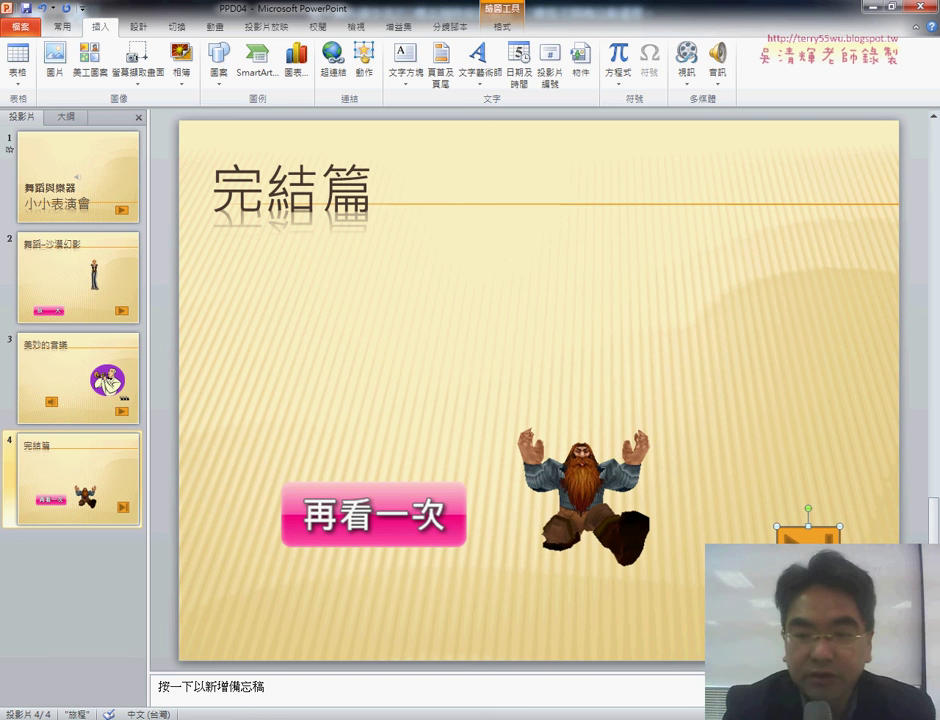
pyautogui.press('Escape')
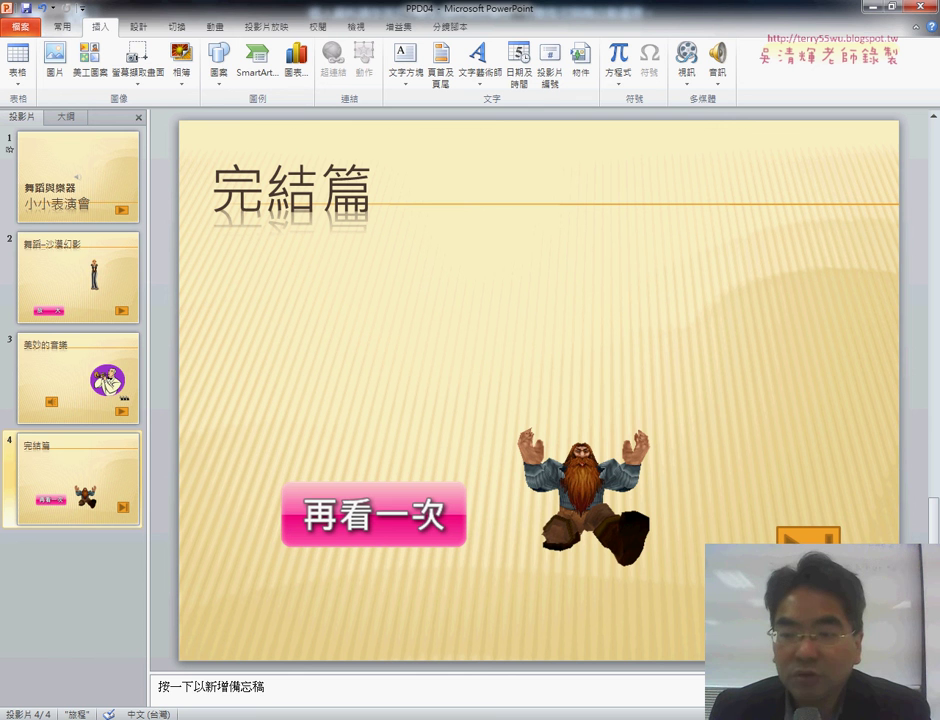
pyautogui.click(808, 537)
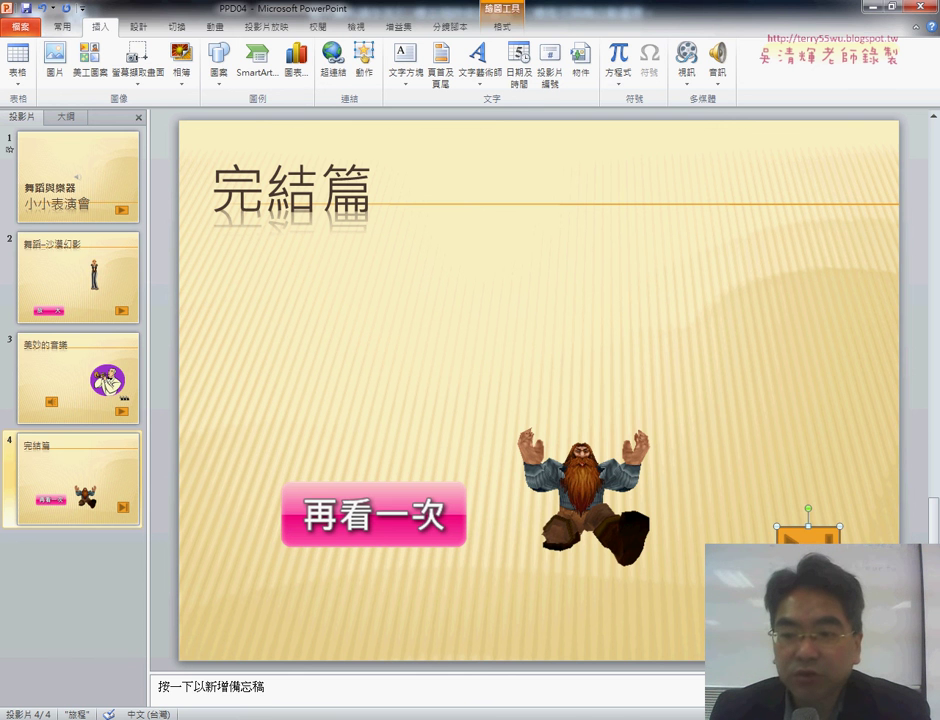
# Check the End button's size and position, give it the alt-text description 終點, then view the exam PDF
pyautogui.rightClick(815, 538)
pyautogui.click(845, 507)
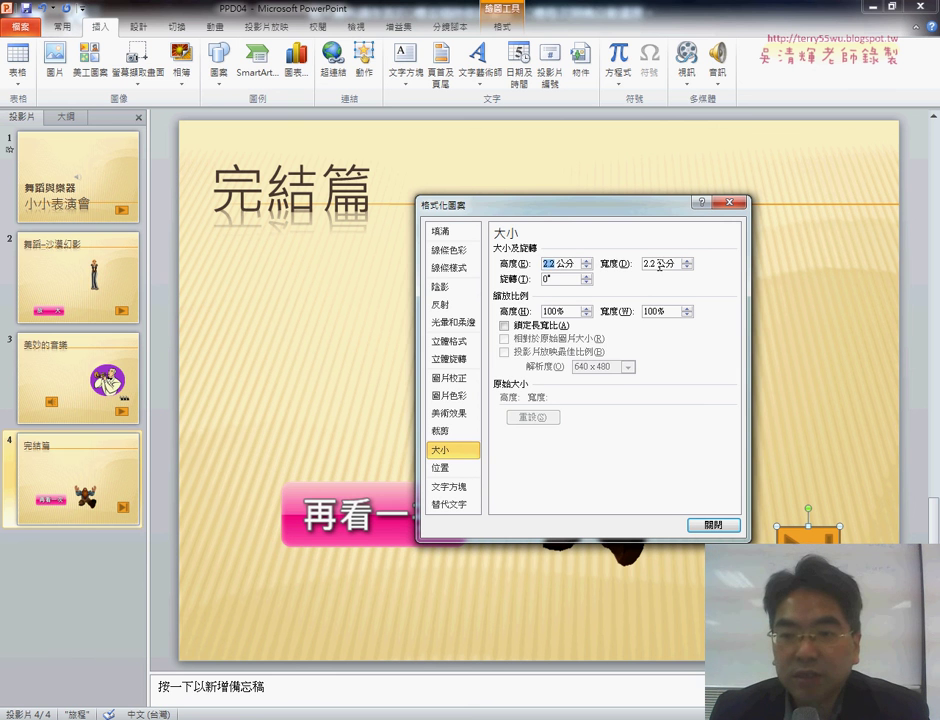
pyautogui.click(440, 467)
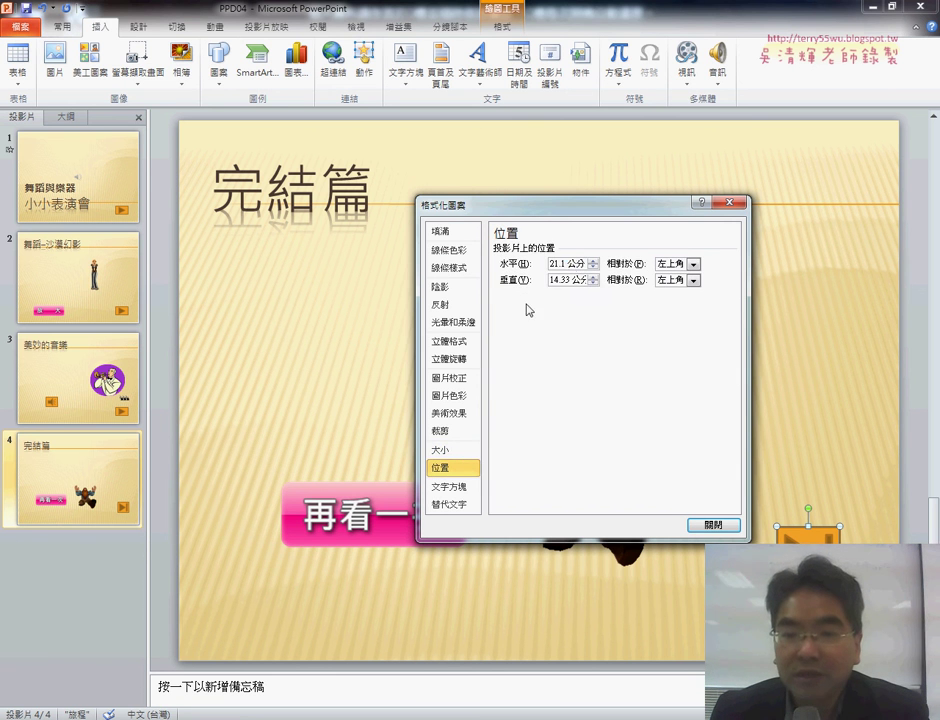
pyautogui.click(575, 281)
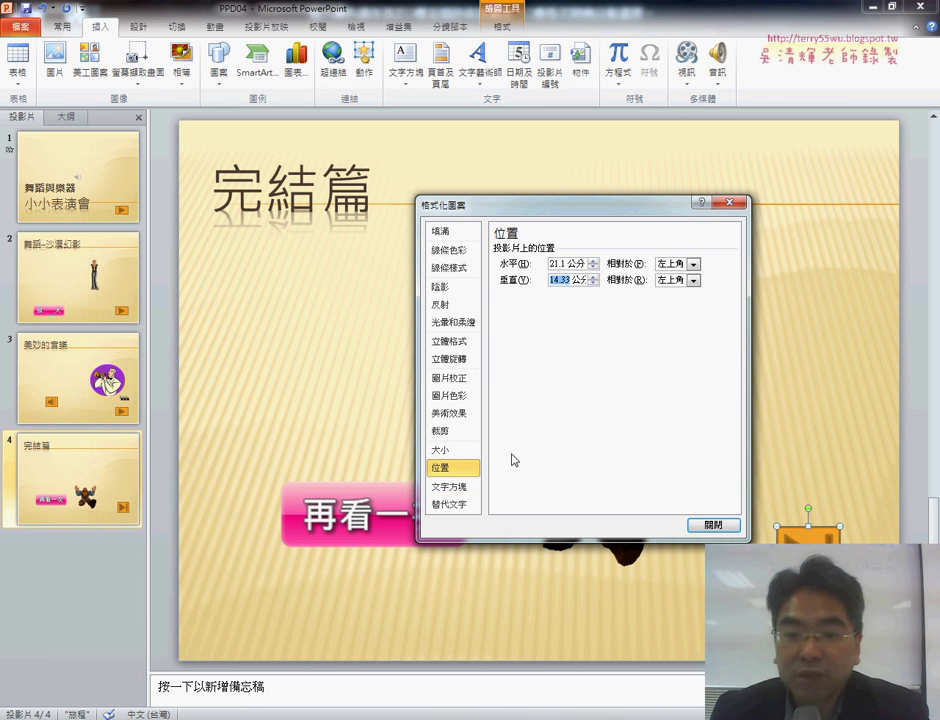
pyautogui.click(455, 505)
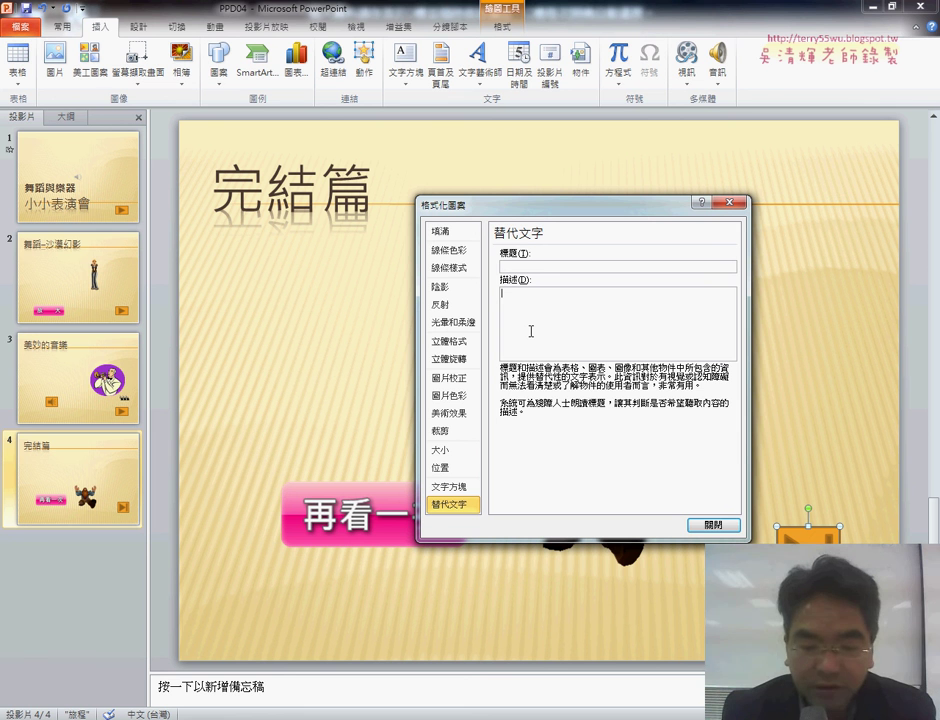
pyautogui.write('虫')
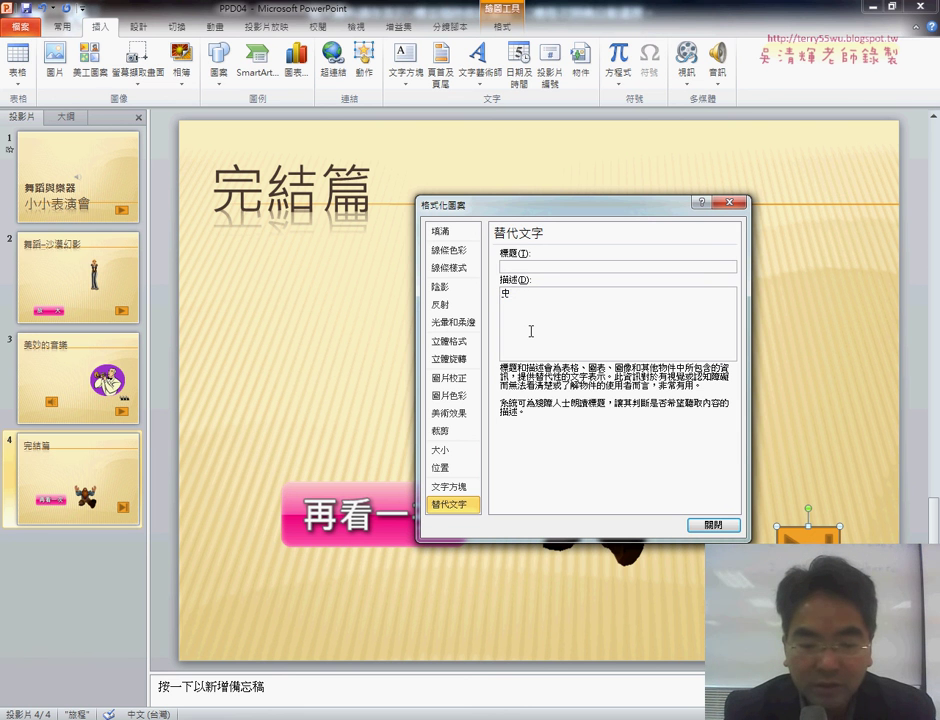
pyautogui.write('終點')
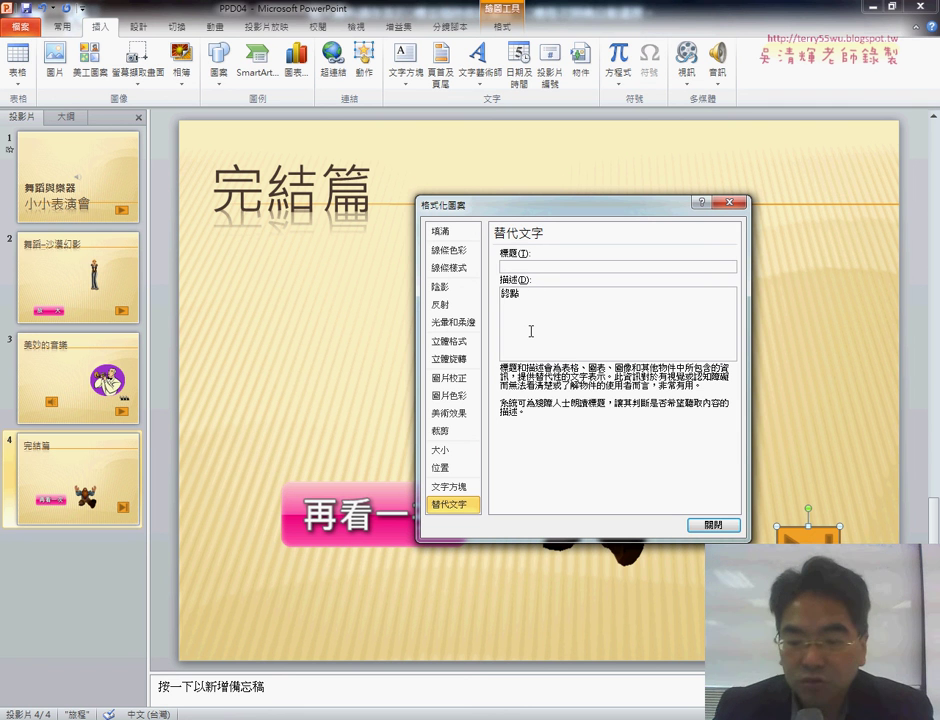
pyautogui.click(713, 524)
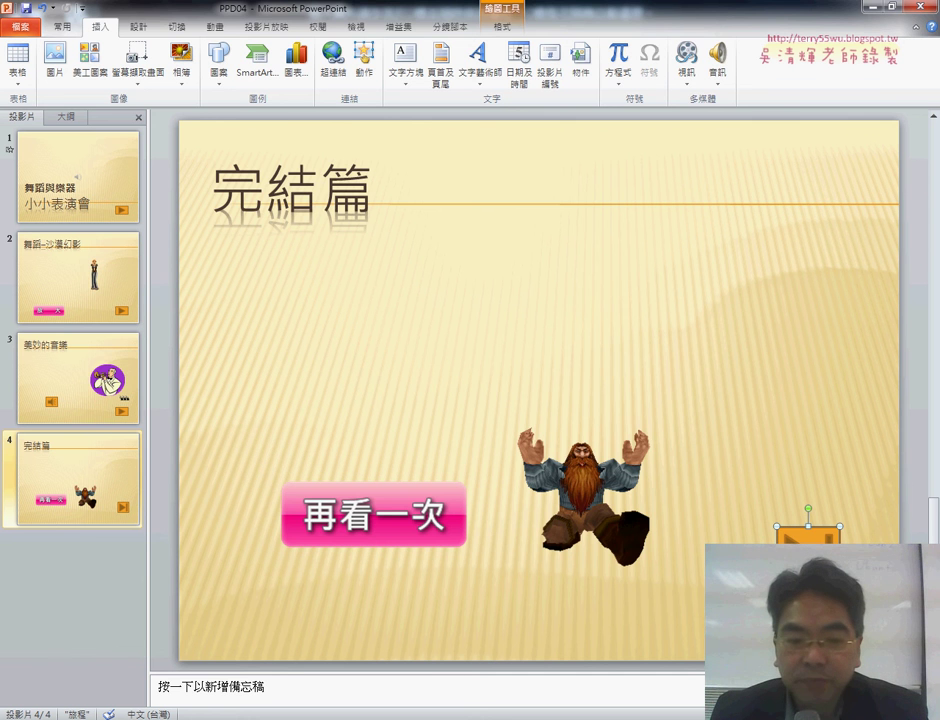
pyautogui.hotkey('alt', 'Tab')
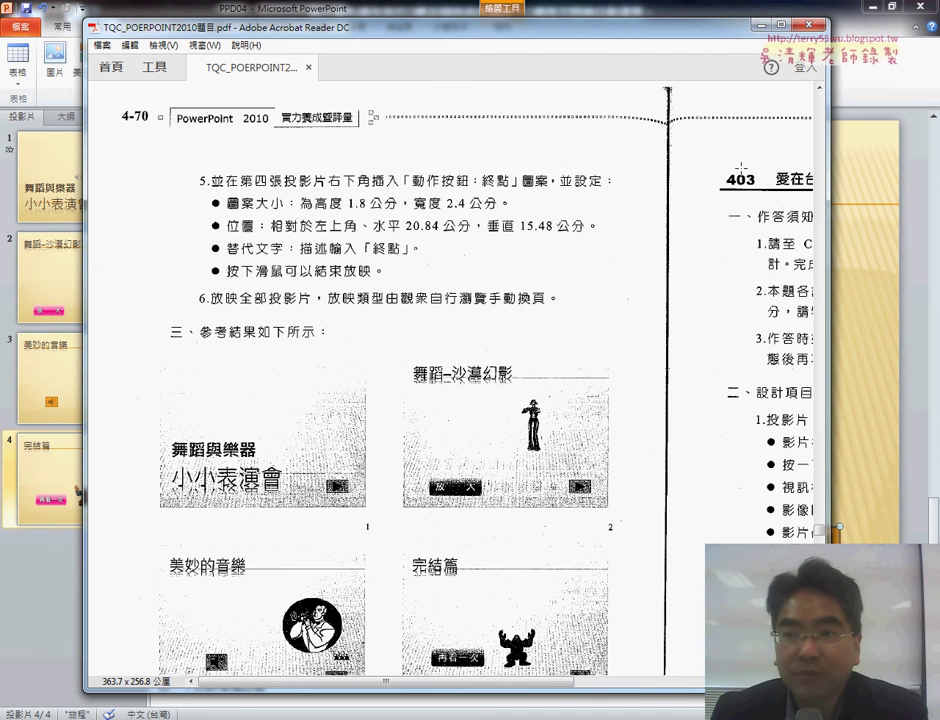
# Minimize the exam PDF to bring PowerPoint's slide 4 back into view
pyautogui.click(761, 24)
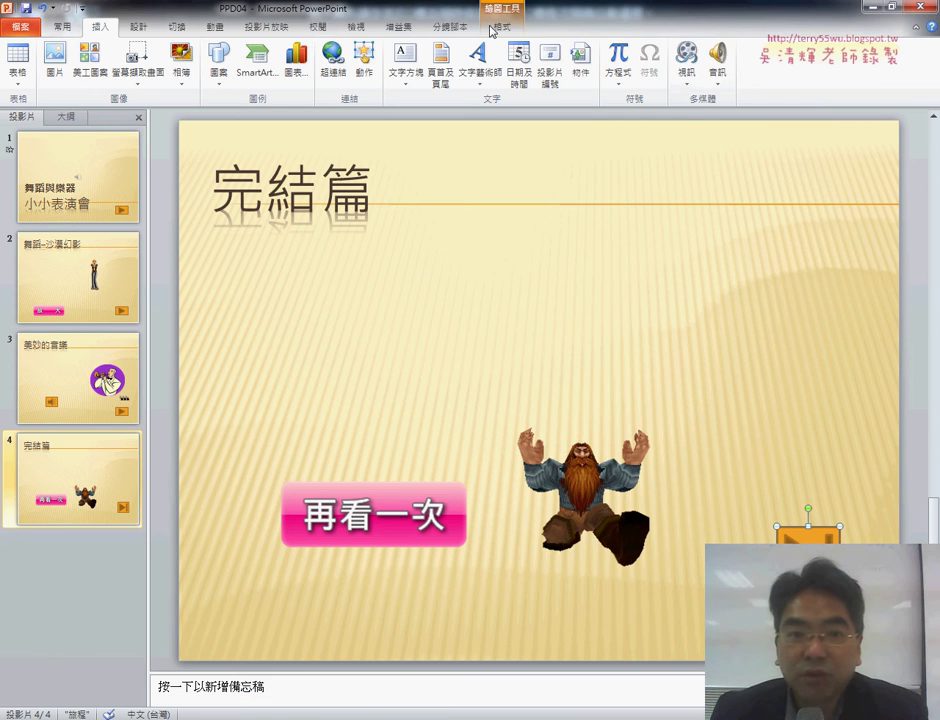
# Set the show type to 觀眾自行瀏覽 (視窗) and start the show from slide 4
pyautogui.click(265, 28)
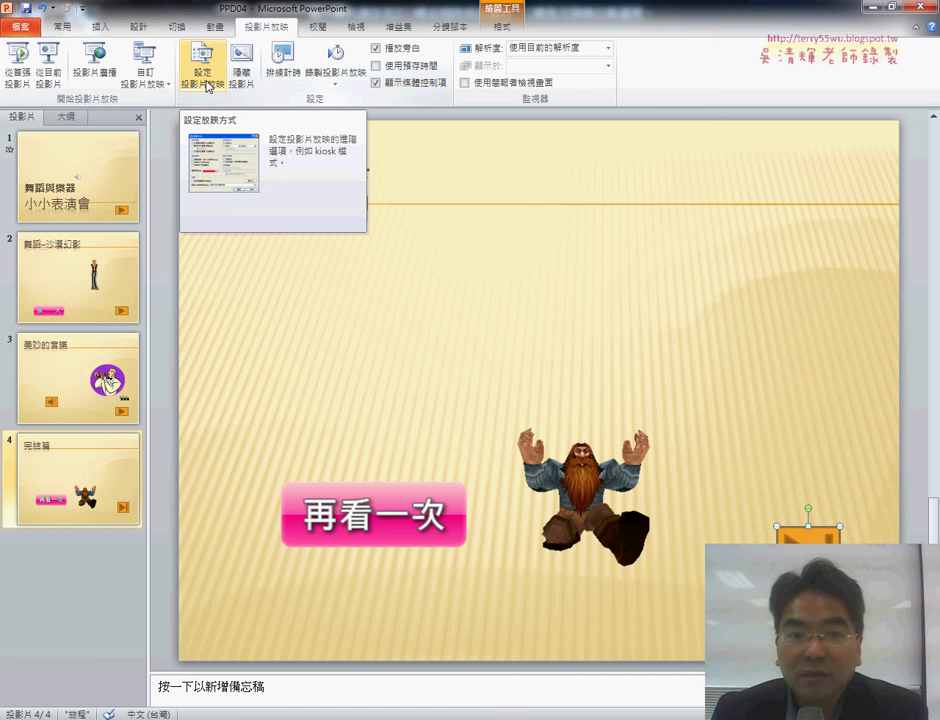
pyautogui.click(209, 87)
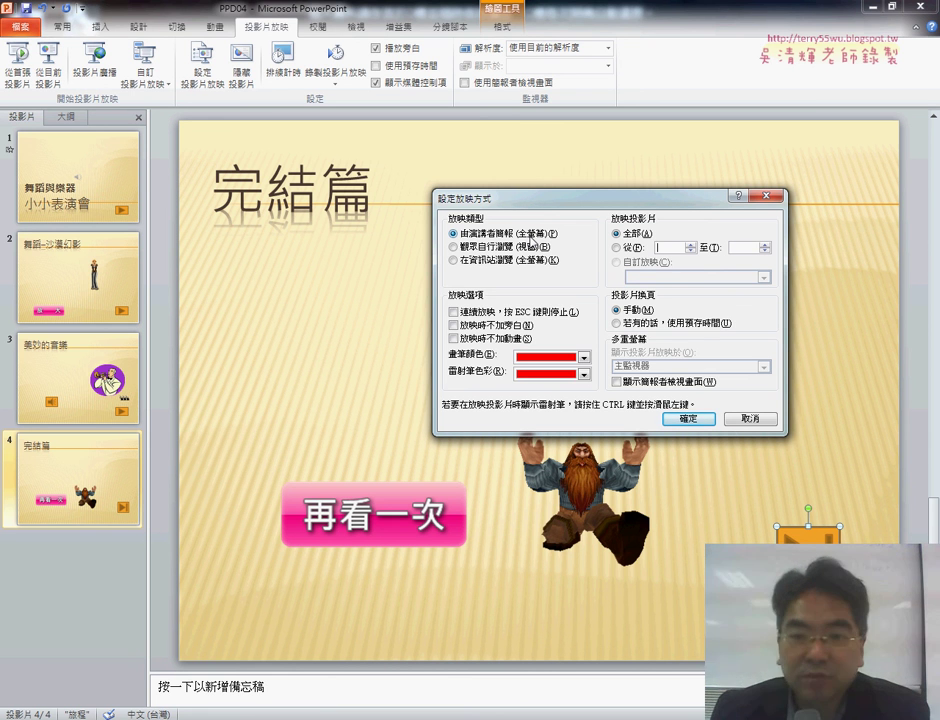
pyautogui.click(492, 251)
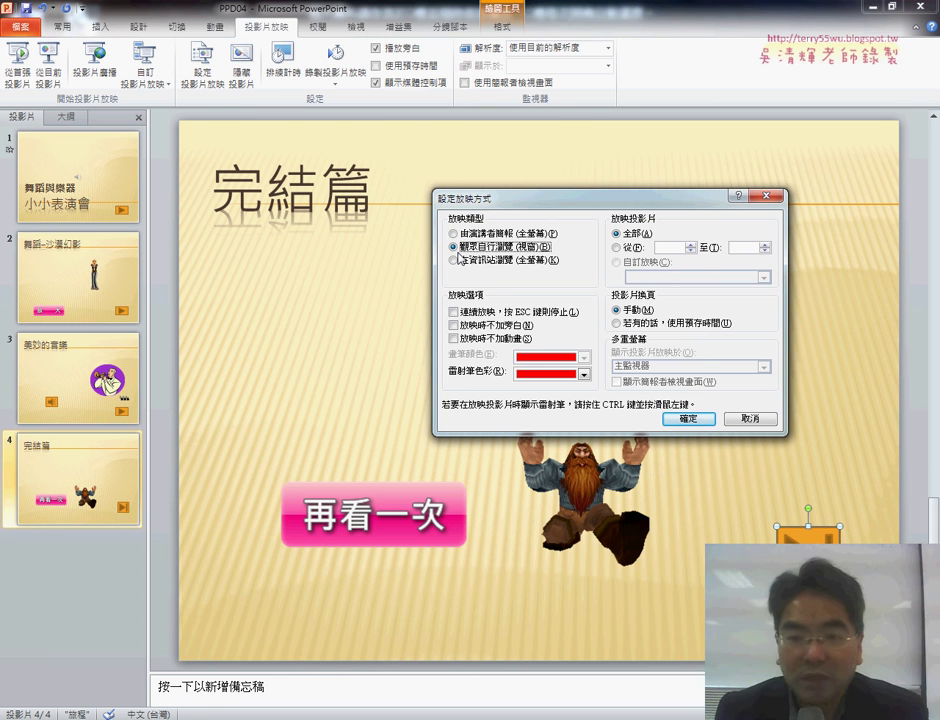
pyautogui.click(703, 421)
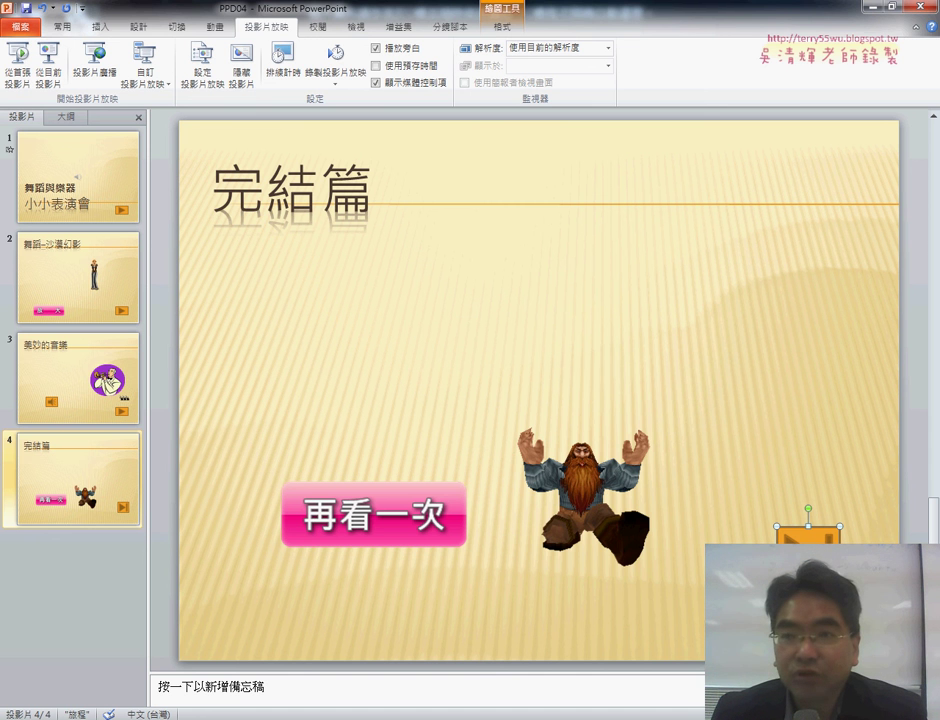
pyautogui.hotkey('shift', 'F5')
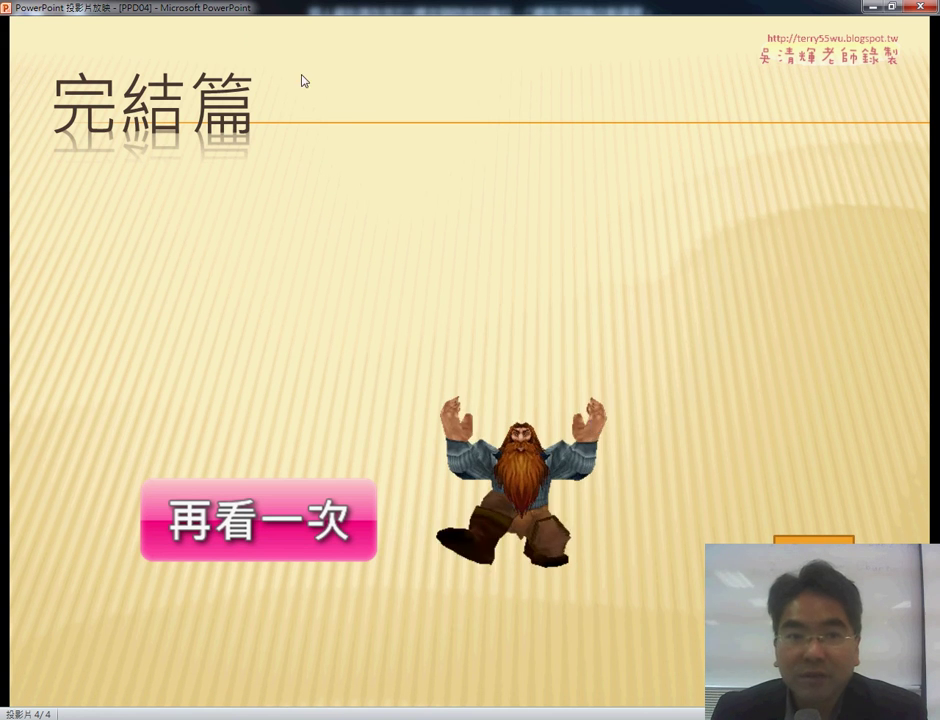
# Resize and move the show window, test the End button, and restart the show on slide 4
pyautogui.moveTo(300, 7)
pyautogui.mouseDown()
pyautogui.moveTo(268, 39)
pyautogui.moveTo(284, 37)
pyautogui.mouseUp()
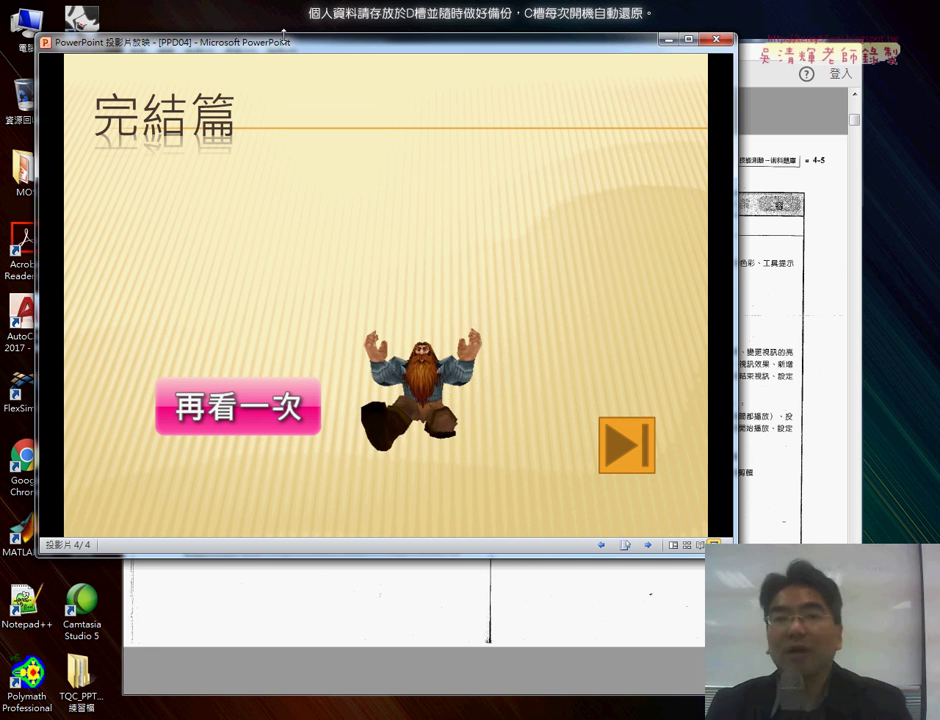
pyautogui.moveTo(357, 45); pyautogui.dragTo(403, 50)
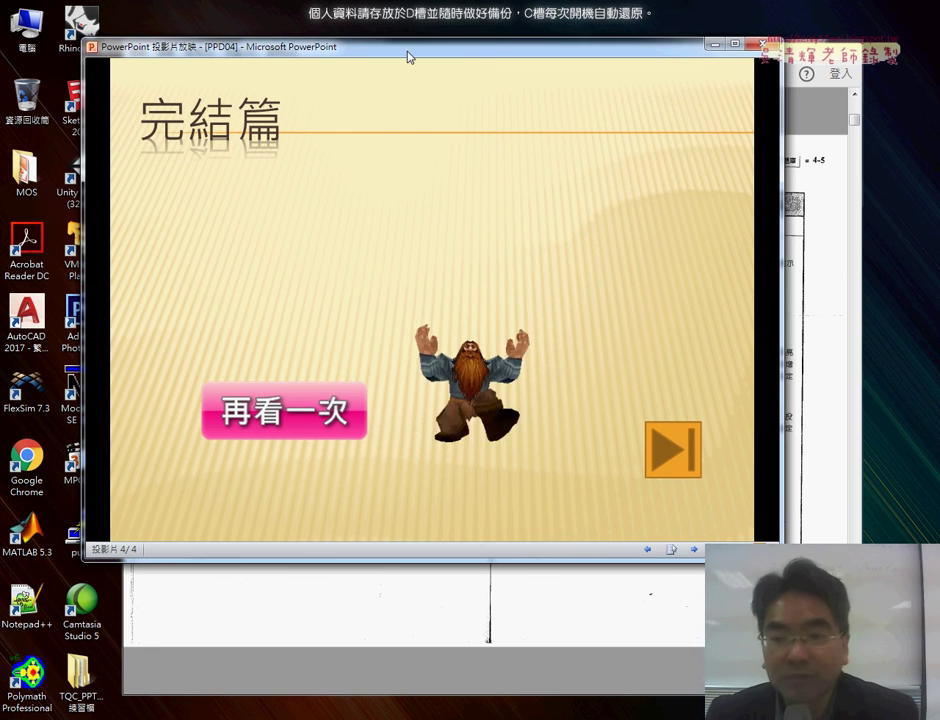
pyautogui.click(676, 476)
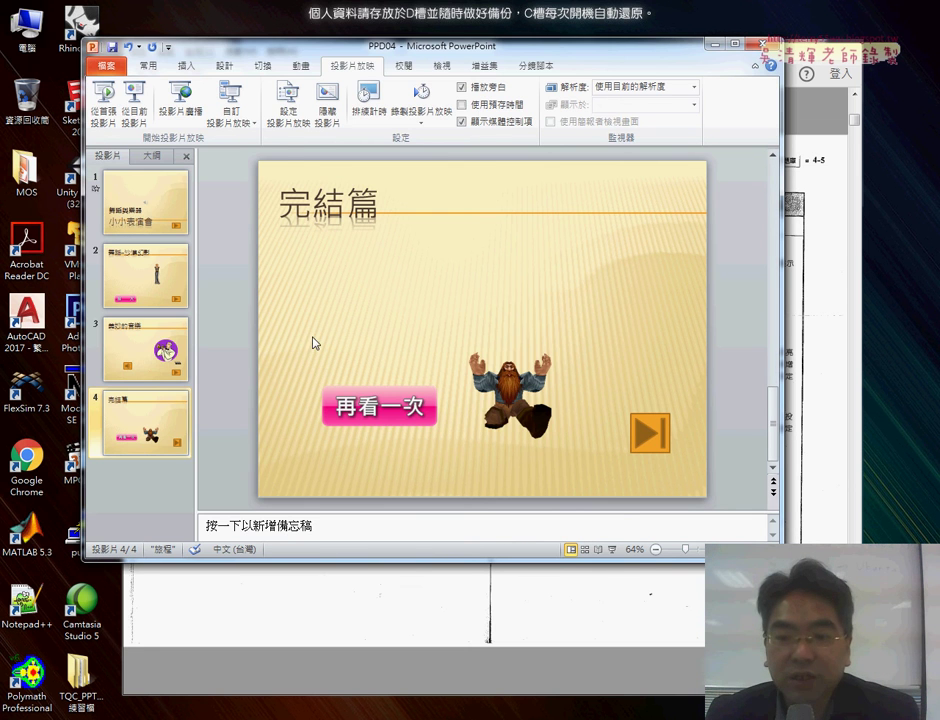
pyautogui.click(614, 550)
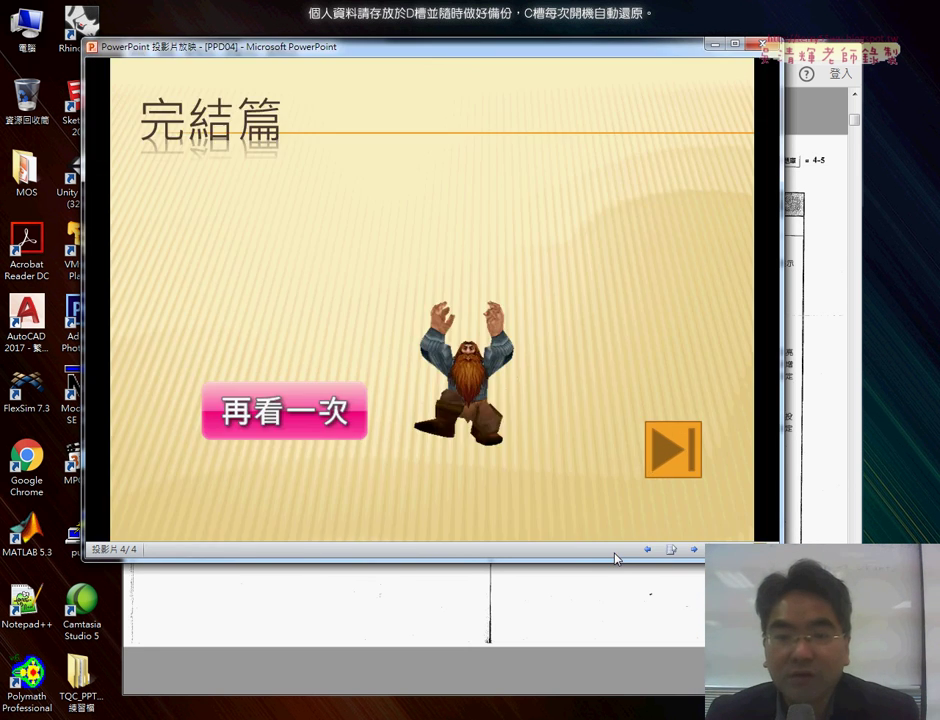
# Use 再看一次 to return to the title slide, cycle through all four slides, and exit with End
pyautogui.click(309, 413)
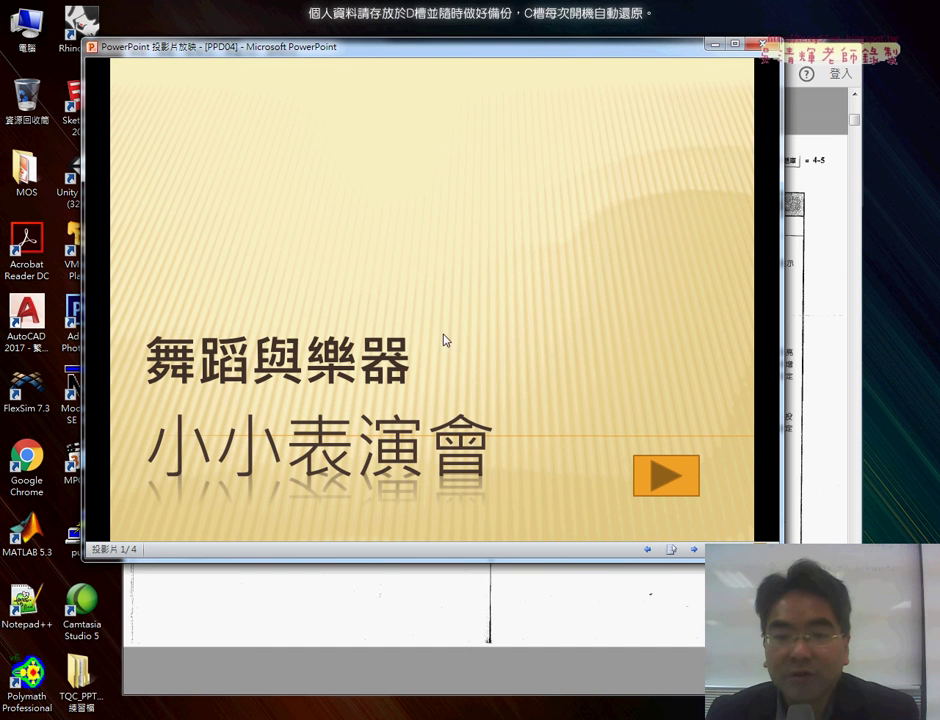
pyautogui.click(678, 472)
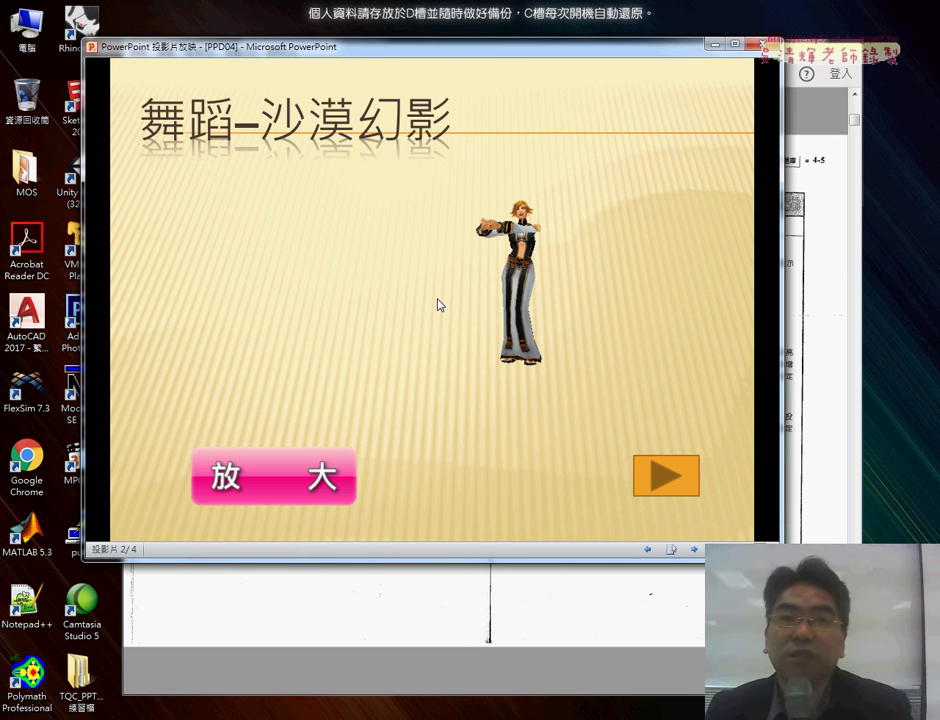
pyautogui.click(646, 468)
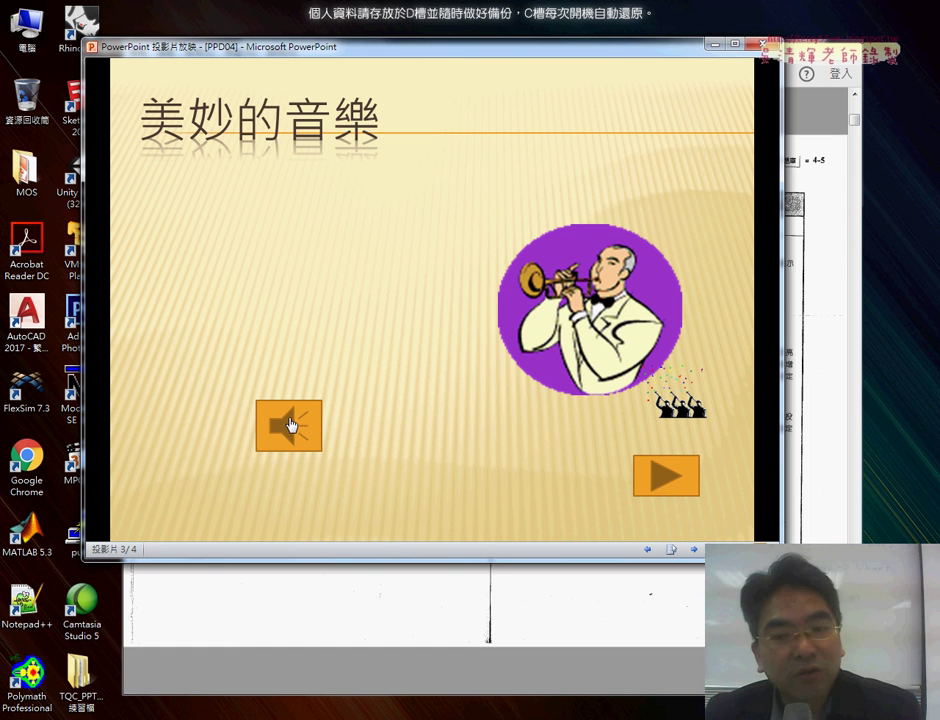
pyautogui.click(666, 480)
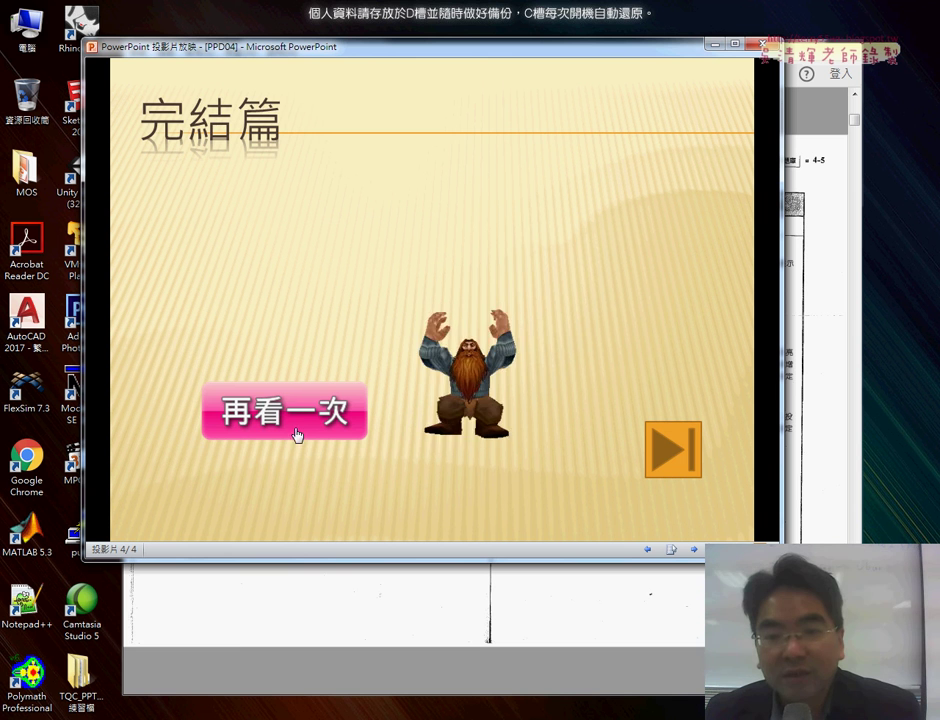
pyautogui.click(296, 432)
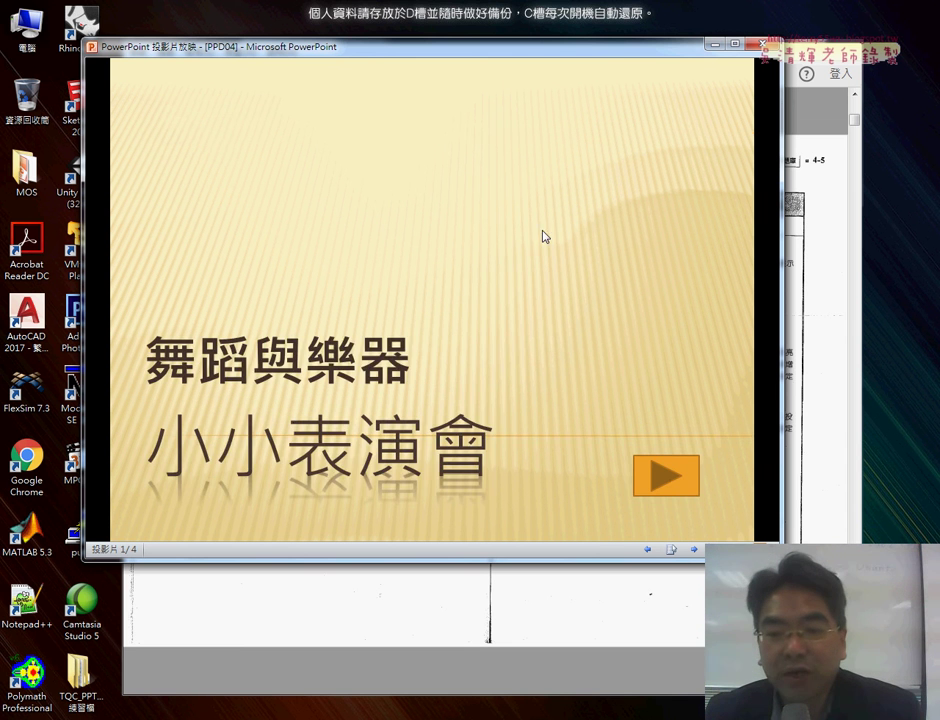
pyautogui.click(669, 483)
pyautogui.click(668, 481)
pyautogui.click(668, 481)
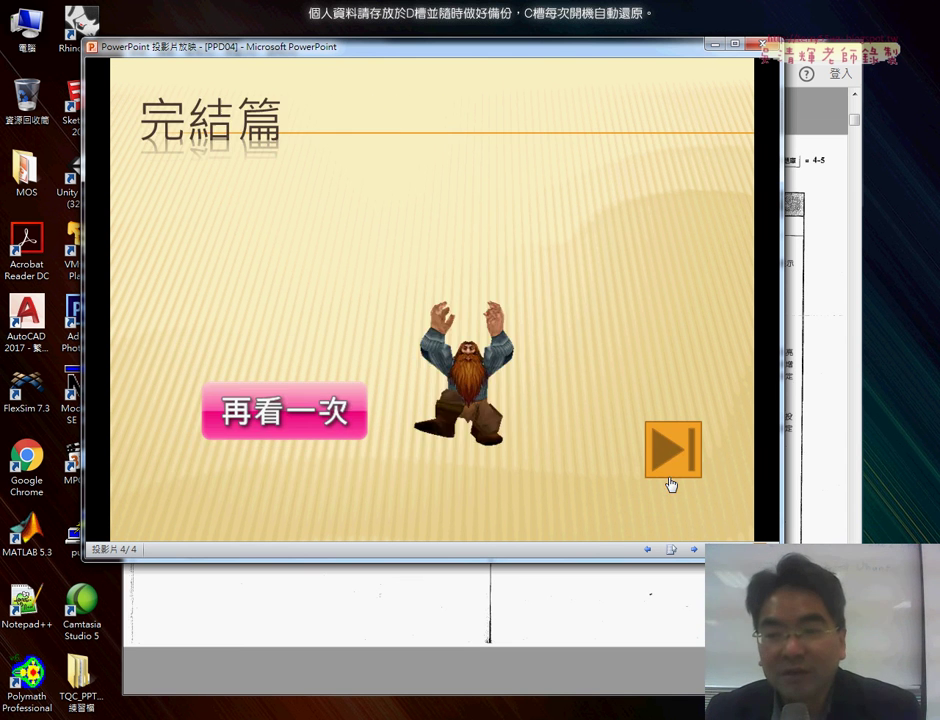
pyautogui.click(673, 457)
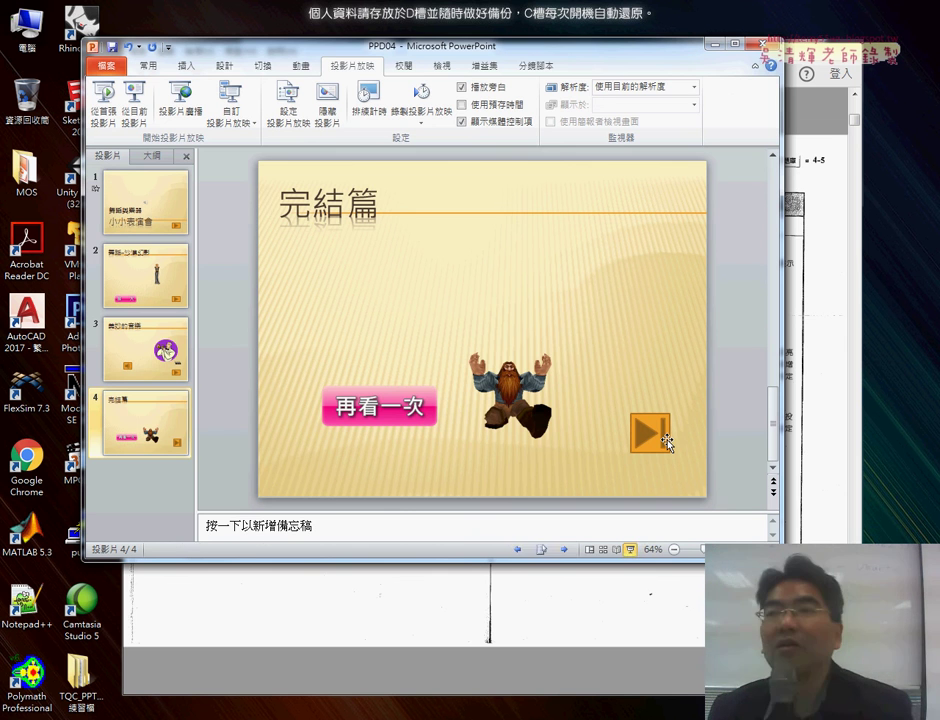